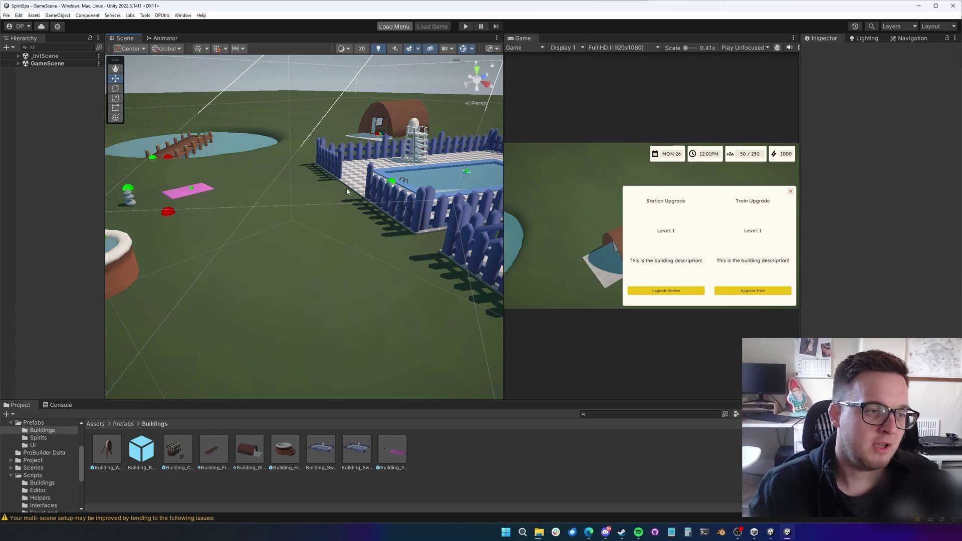
Run the SpiritSpa project in play mode with an enlarged Game view and start a new game.
drag(502, 168, 523, 168)
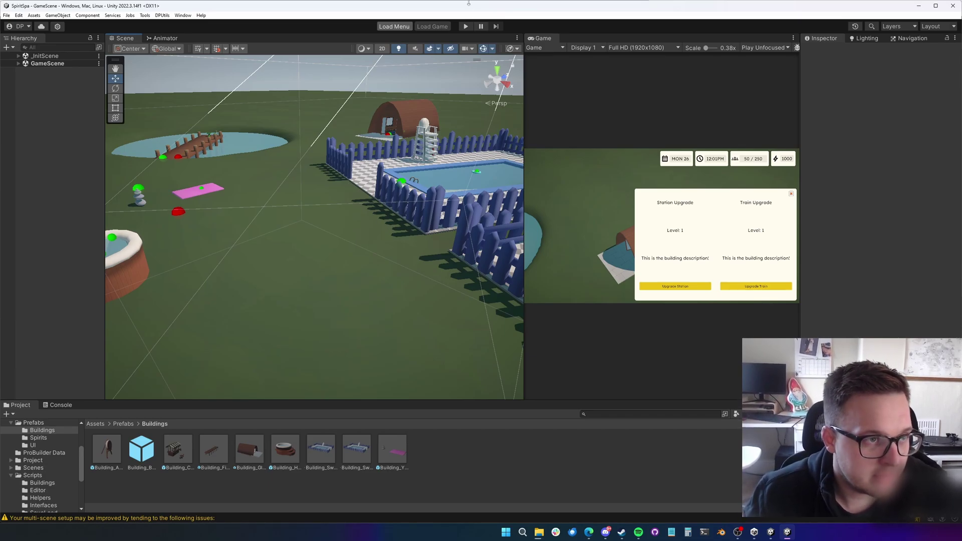
click(466, 27)
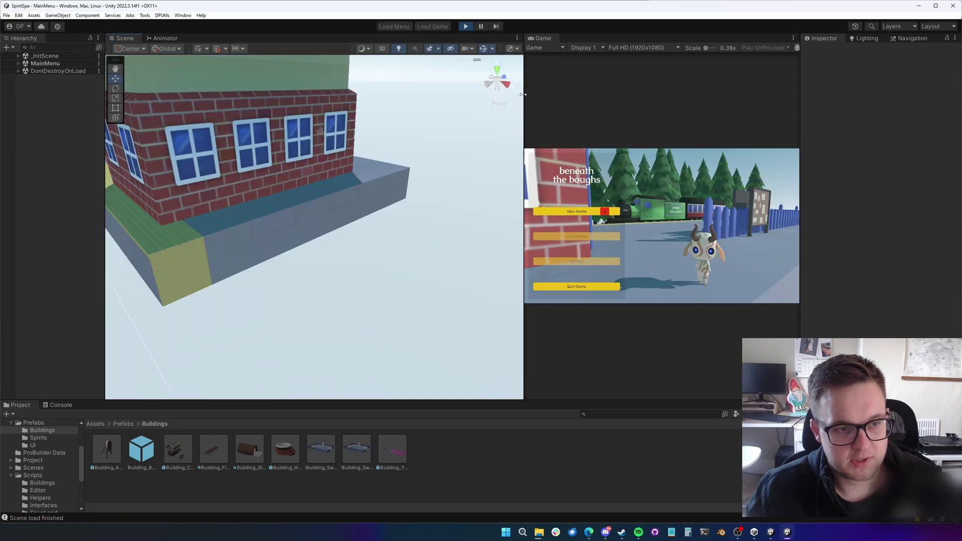
drag(525, 95, 406, 98)
click(470, 206)
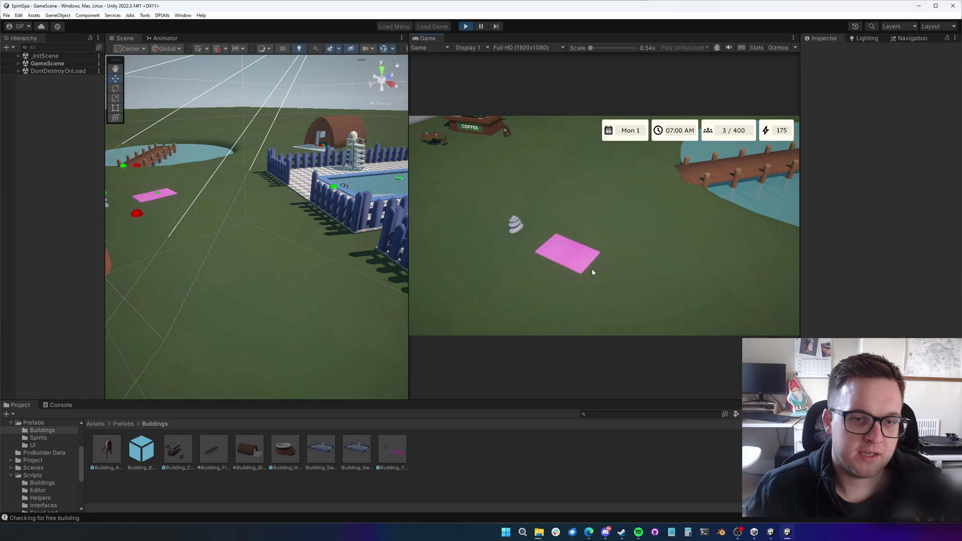
Upgrade the Yoga building to level 2 in the running game and dismiss its building details.
click(592, 205)
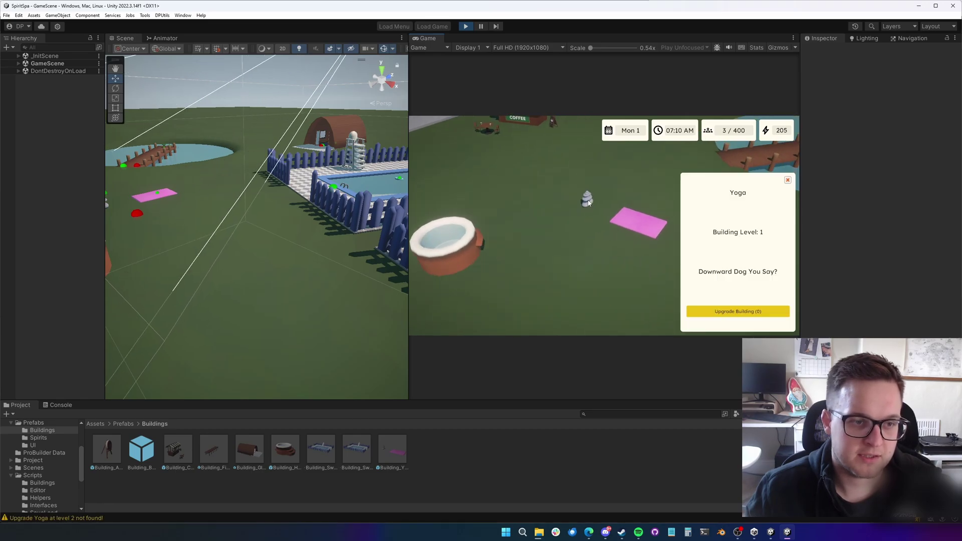
click(732, 311)
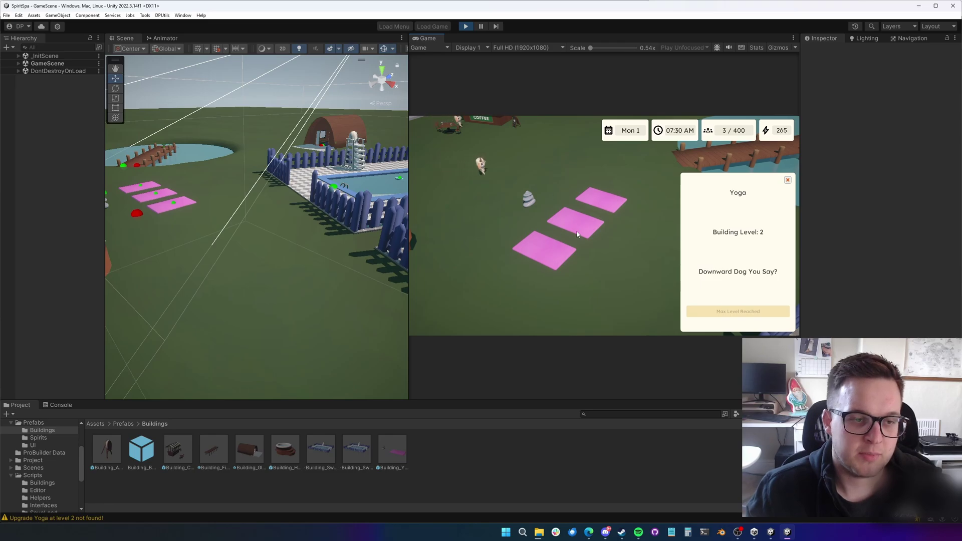
click(784, 181)
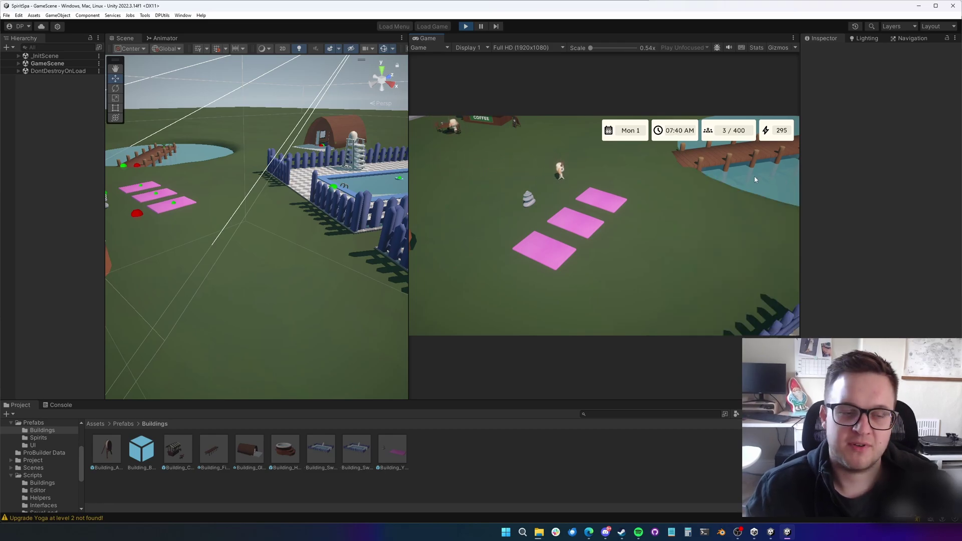
Upgrade the Fishing Spot at the lake pier to level 3 and dismiss its building details.
key(s)
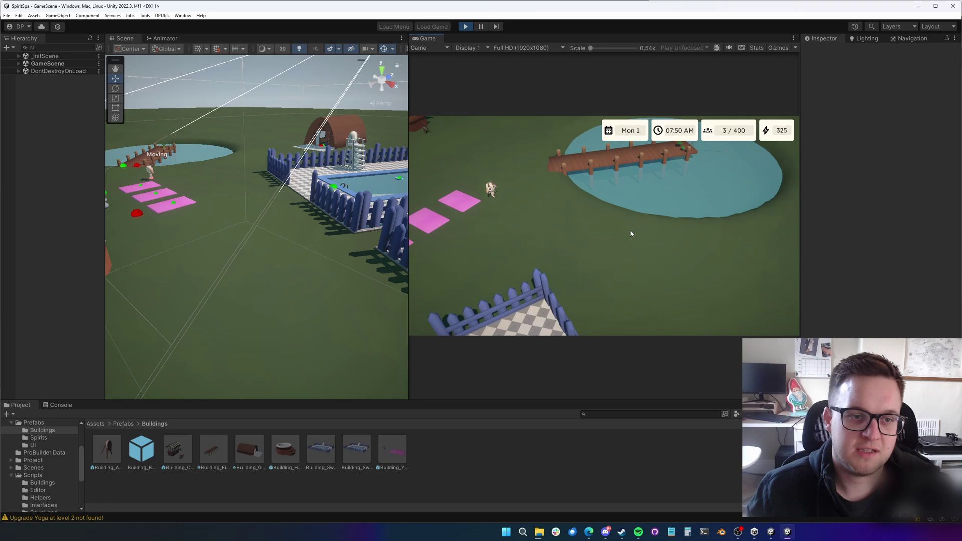
click(629, 229)
click(748, 311)
click(749, 311)
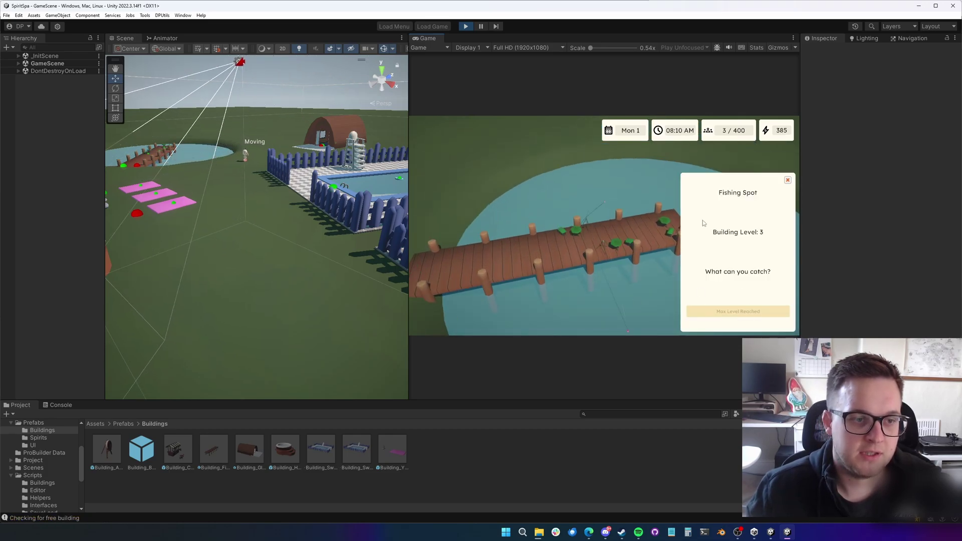
click(787, 179)
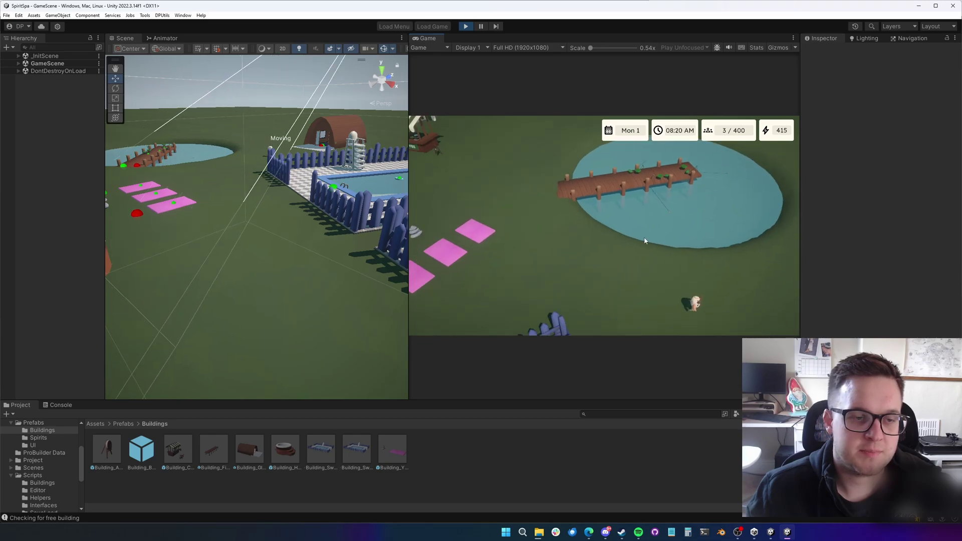
Look over the pools, hot tub and lake area in the running game and stop the playtest.
key(s)
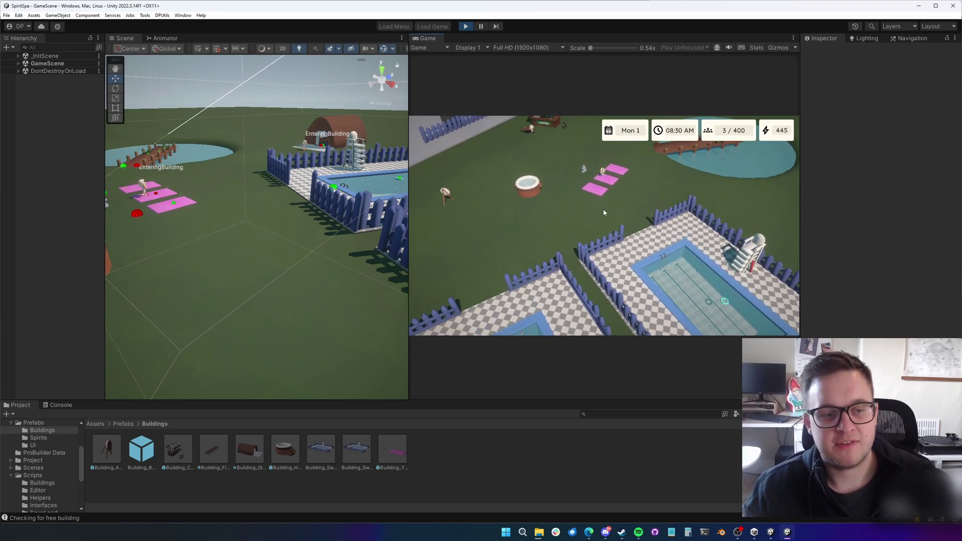
scroll(606, 213, down, 2)
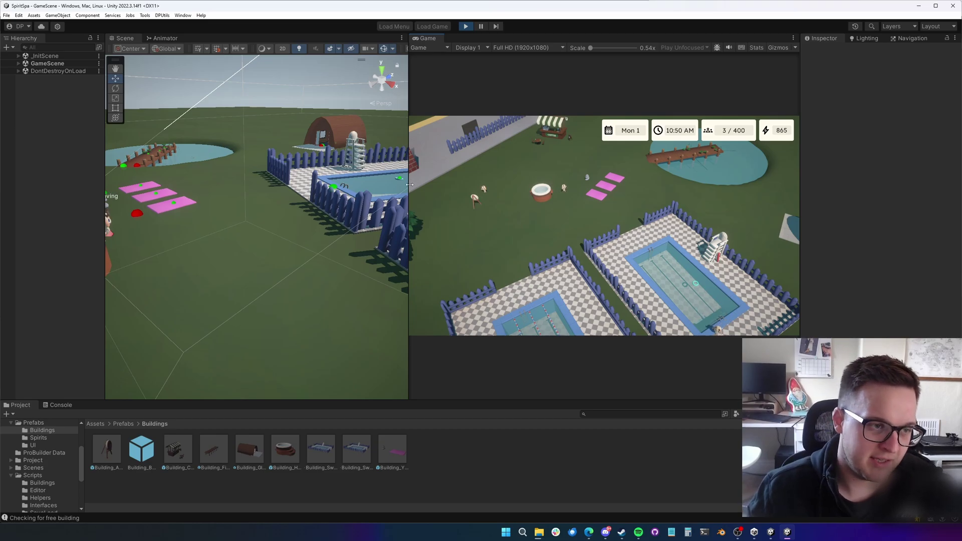
key(w)
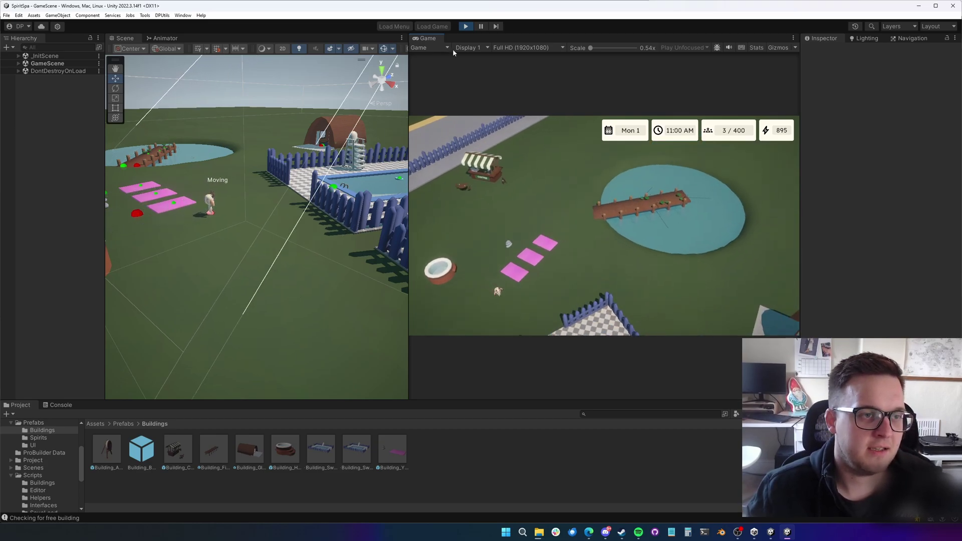
click(465, 26)
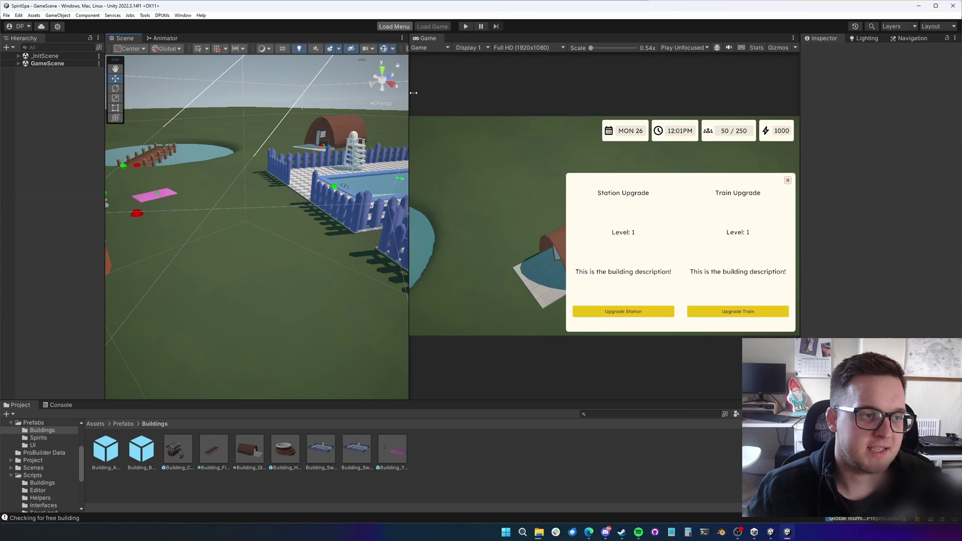
Widen the Scene view and examine the station, train platform, lake, pools and other buildings laid out in GameScene.
drag(414, 93, 580, 93)
right_drag(370, 140, 141, 209)
scroll(395, 160, up, 2)
key(w)
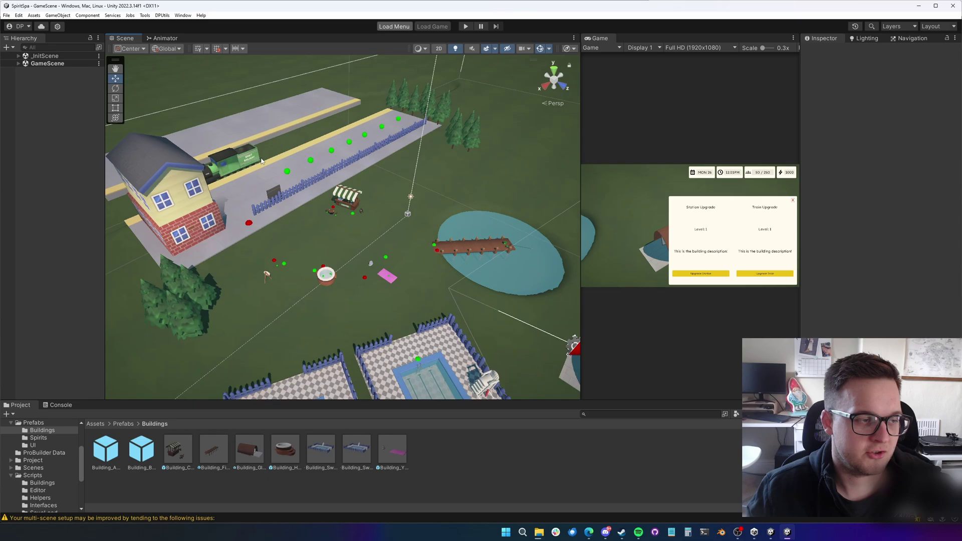
right_drag(261, 160, 416, 241)
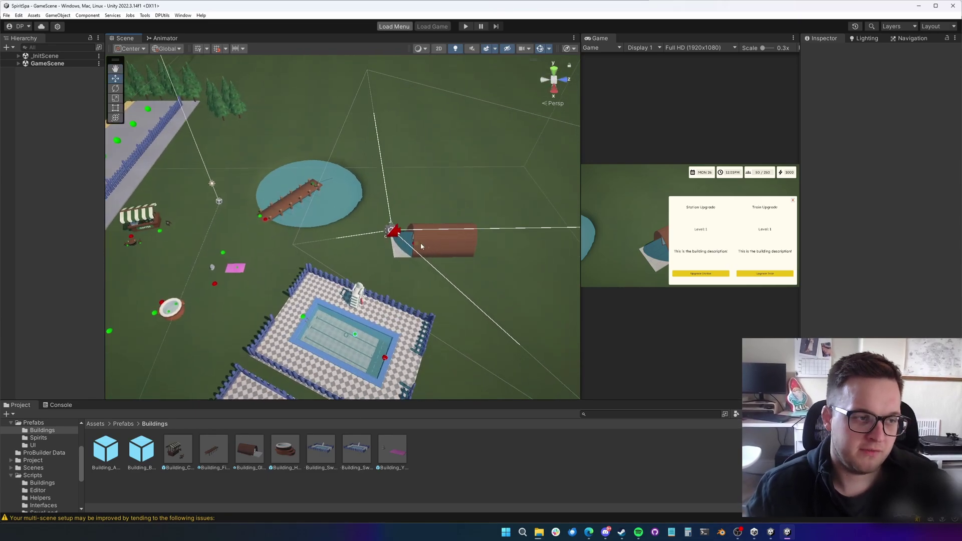
right_drag(421, 246, 453, 278)
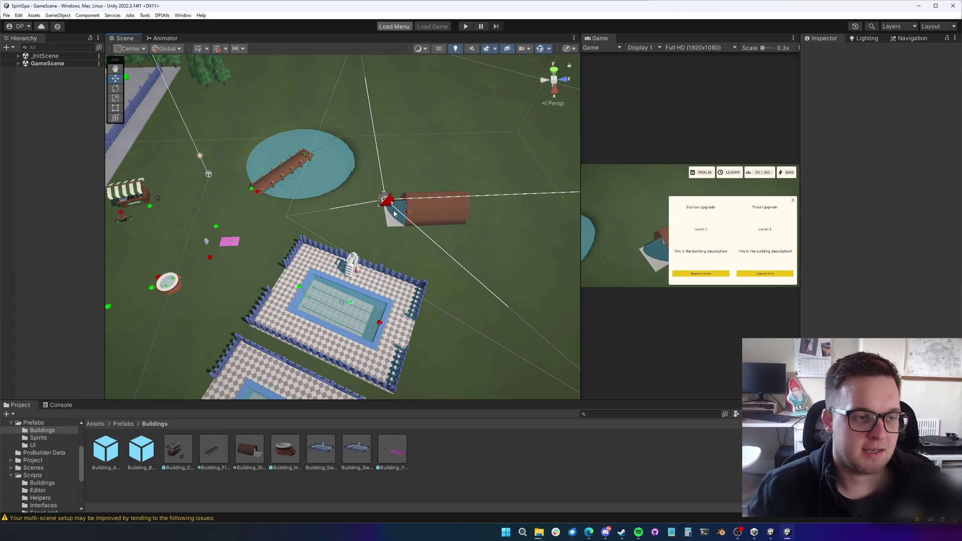
right_drag(417, 230, 457, 225)
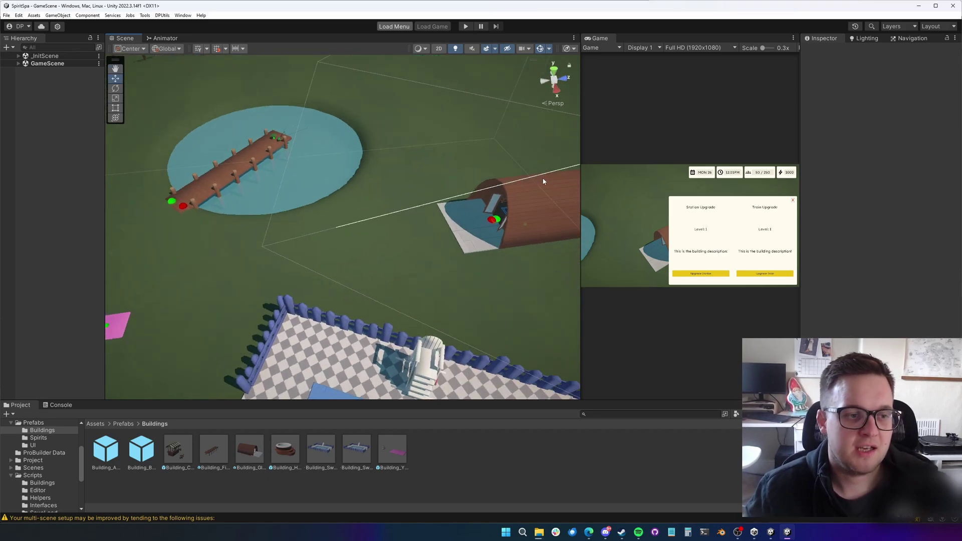
right_drag(391, 247, 232, 243)
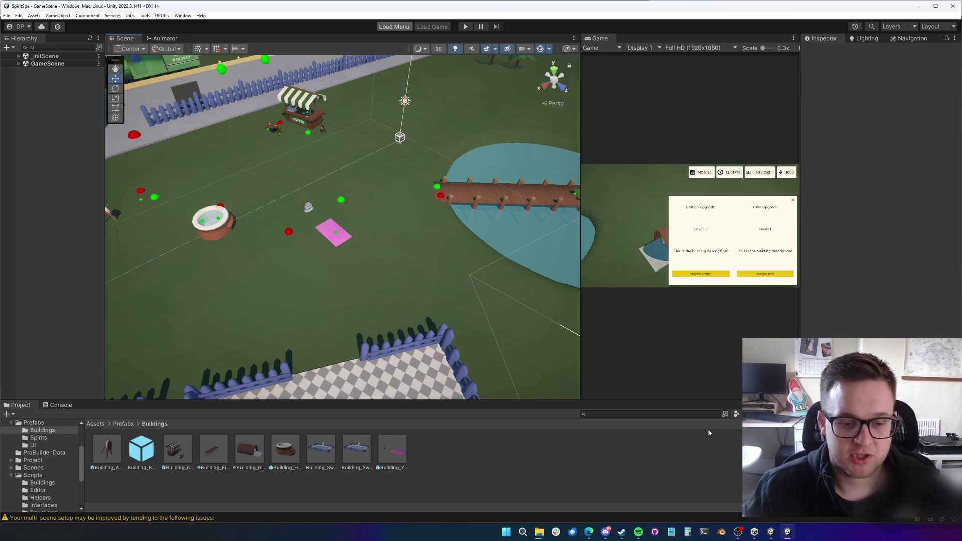
Switch to the VeggiePatch project's Unity window and run its GameScene in play mode.
click(771, 534)
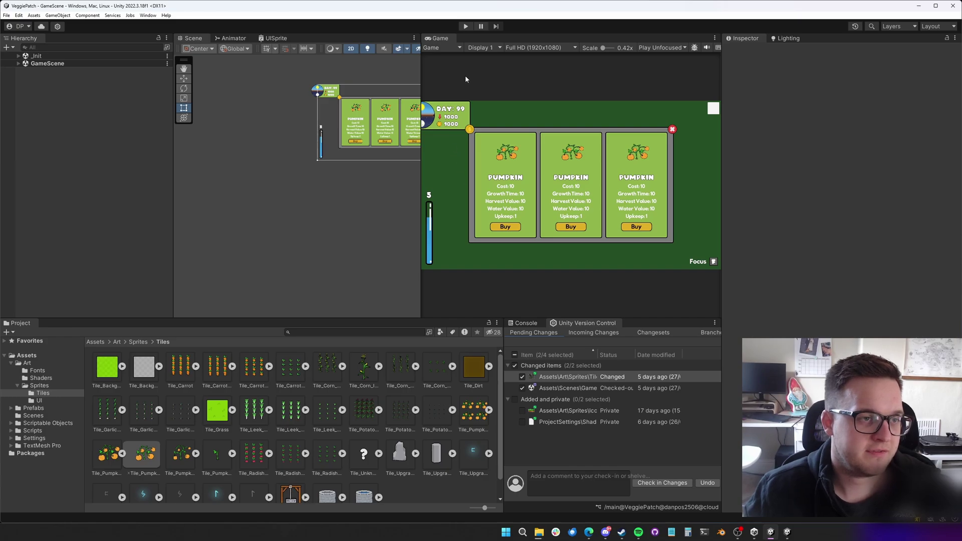
click(465, 26)
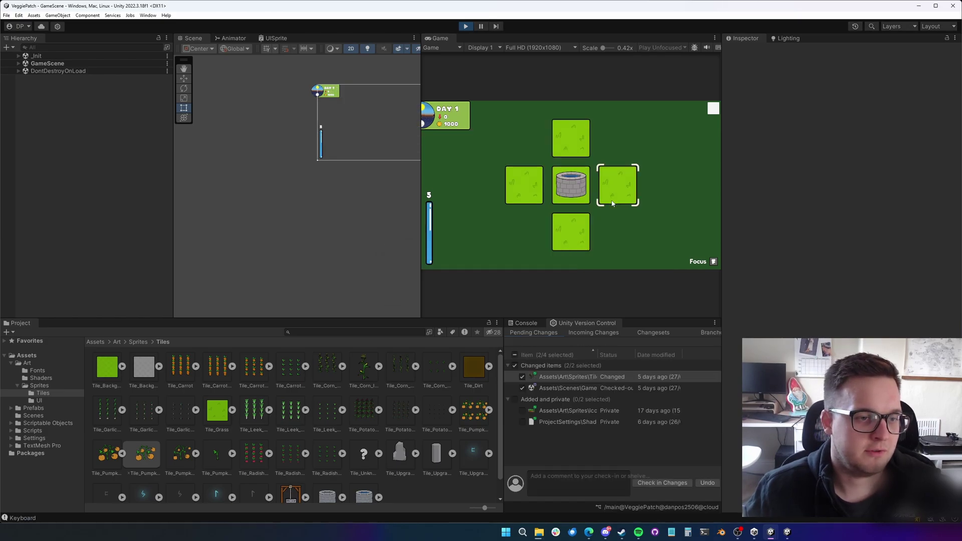
Examine the starting grid of grass tiles around the well by testing the game's camera movement and zoom.
key(a)
key(s)
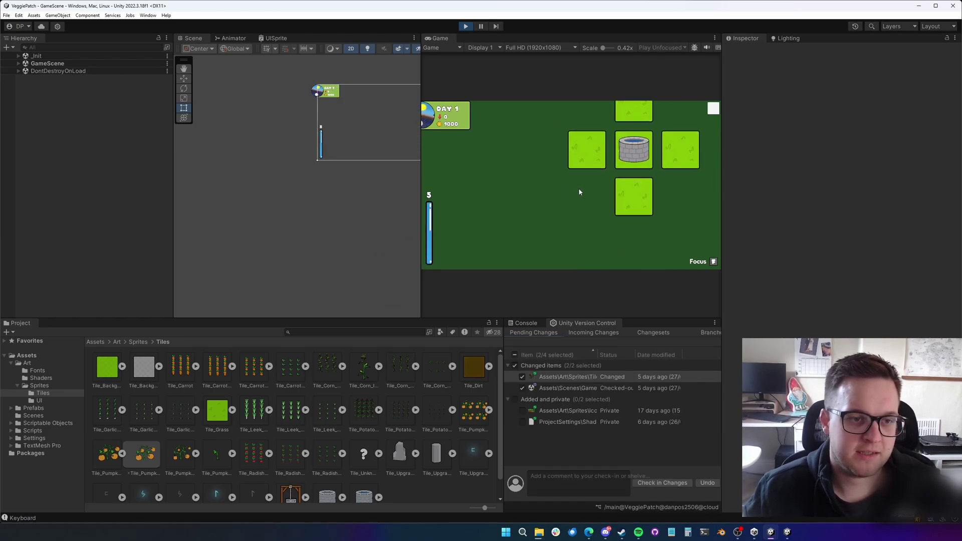
key(d)
key(w)
scroll(580, 207, up, 3)
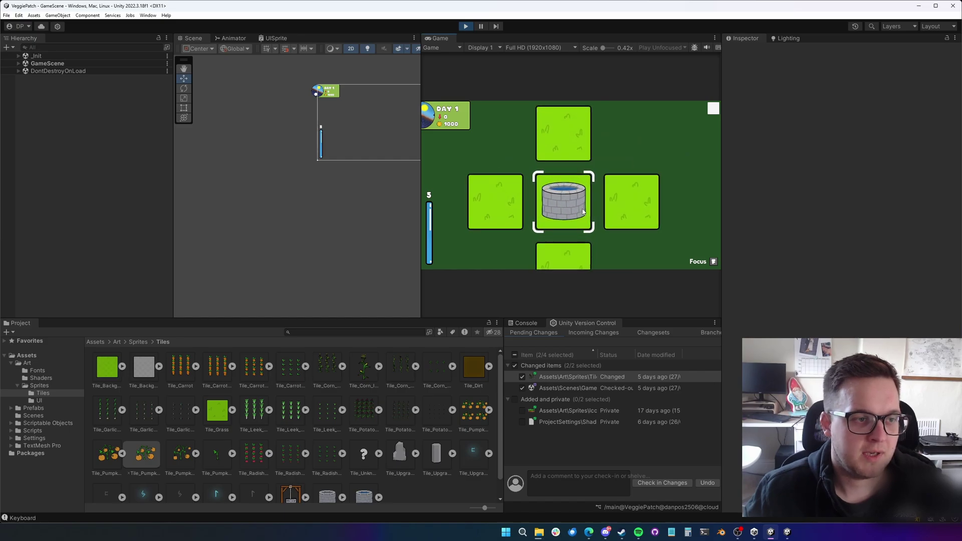
scroll(582, 212, up, 2)
key(s)
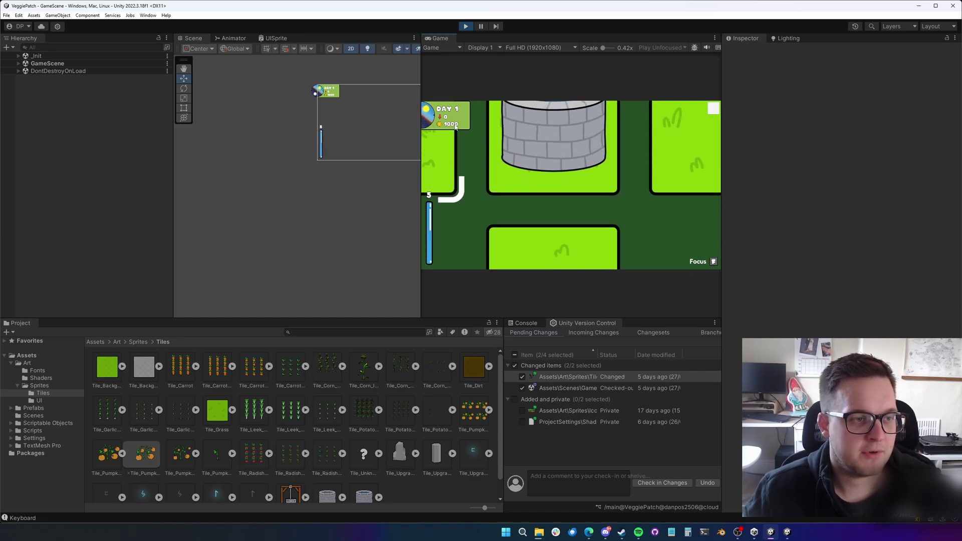
scroll(536, 216, down, 3)
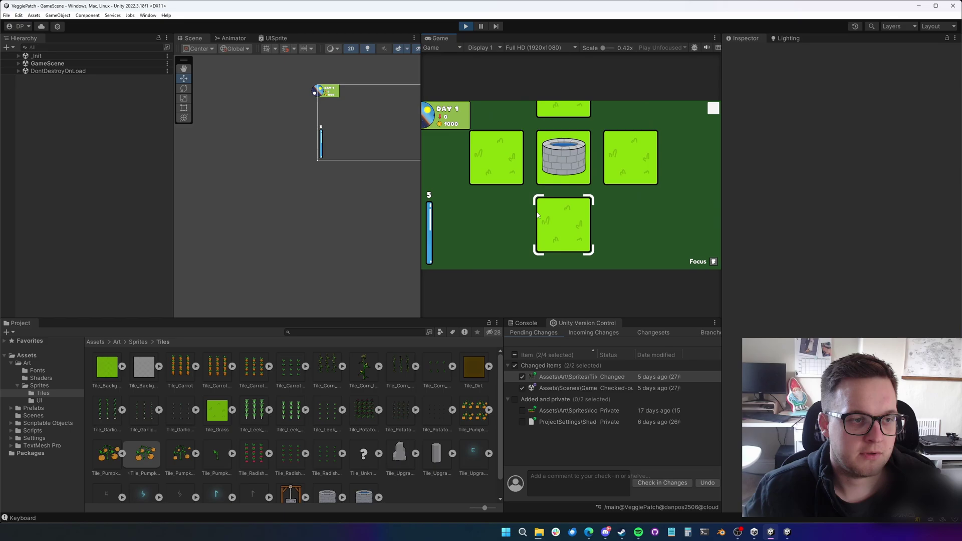
key(w)
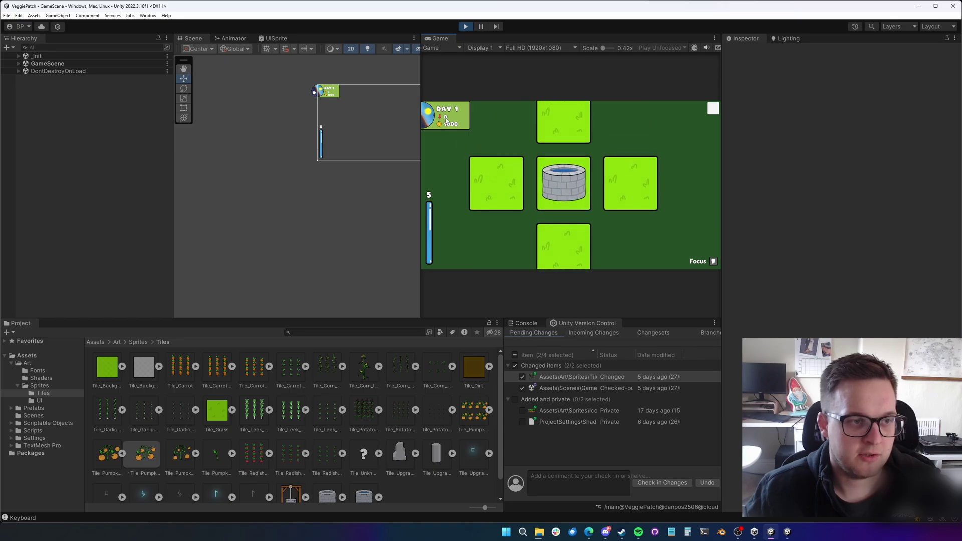
Buy a Carrot crop for the grass tile beside the well and a second crop for the tile next to it.
click(597, 205)
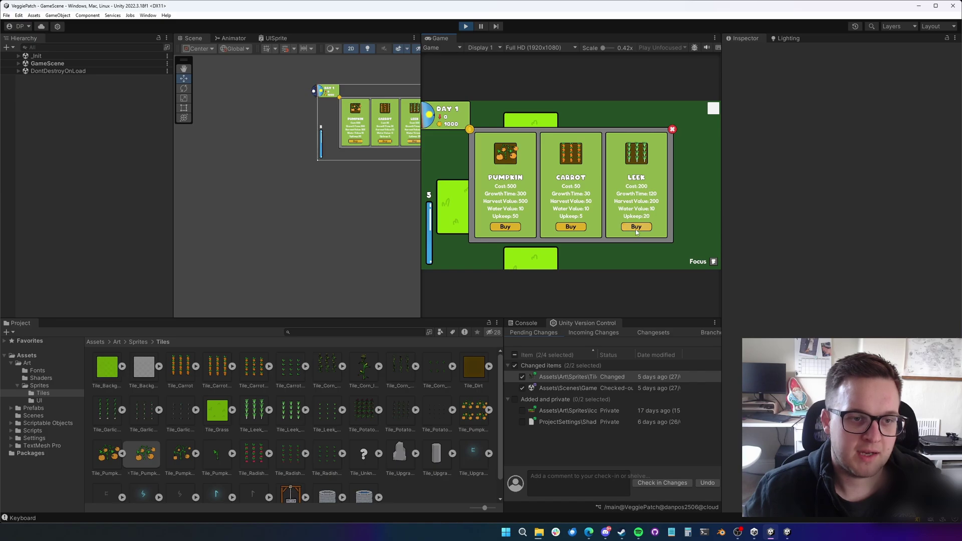
click(573, 228)
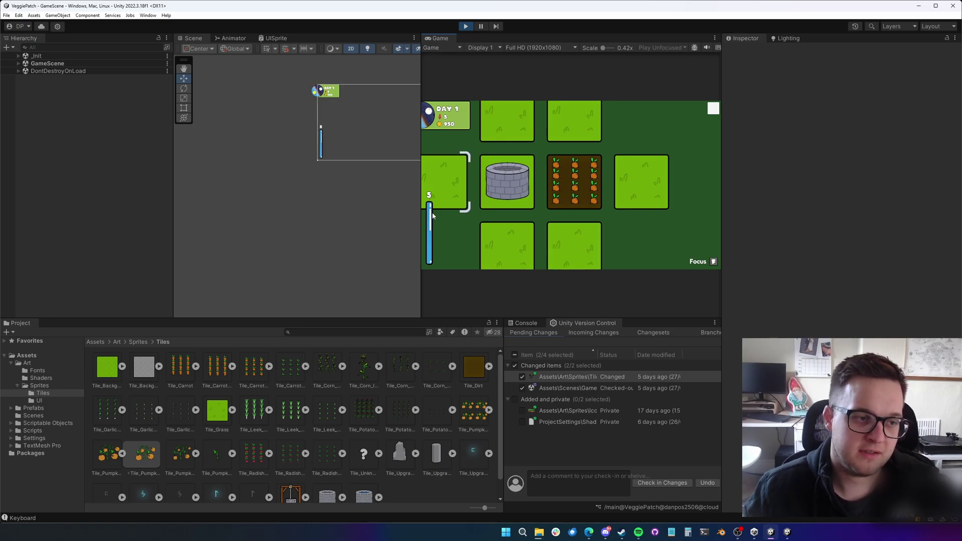
drag(486, 181, 427, 200)
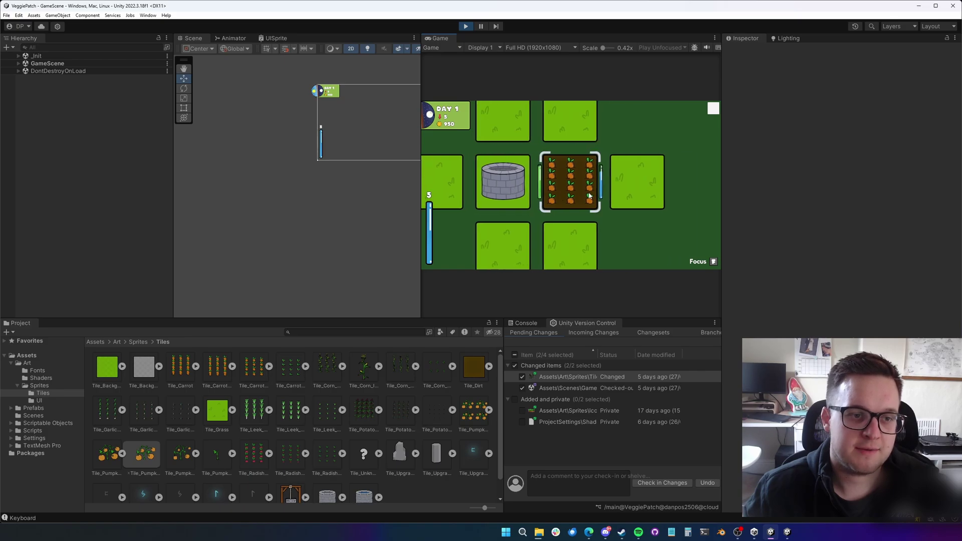
click(427, 200)
click(636, 226)
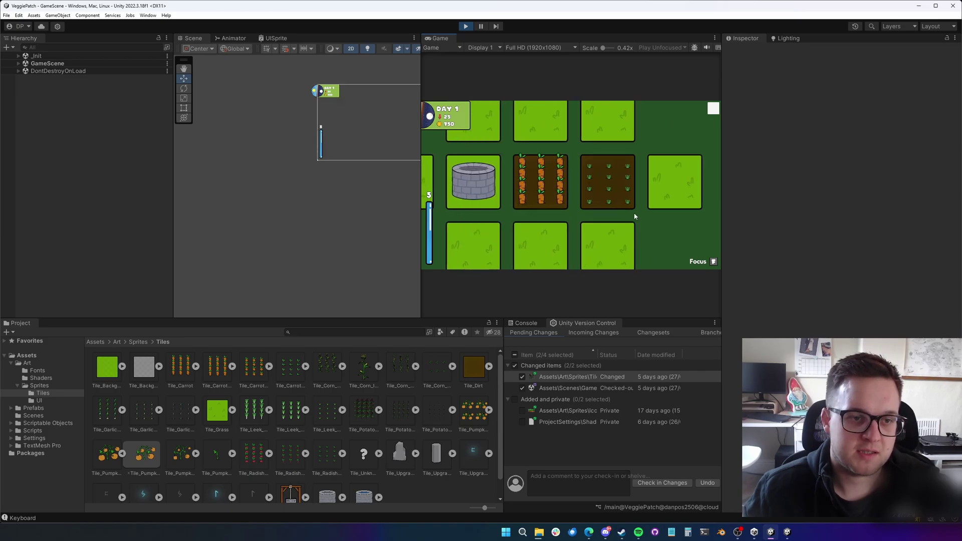
Extend the vegetable patch by buying a Potato crop and a Corn crop for further grass tiles.
click(634, 213)
click(517, 227)
click(523, 223)
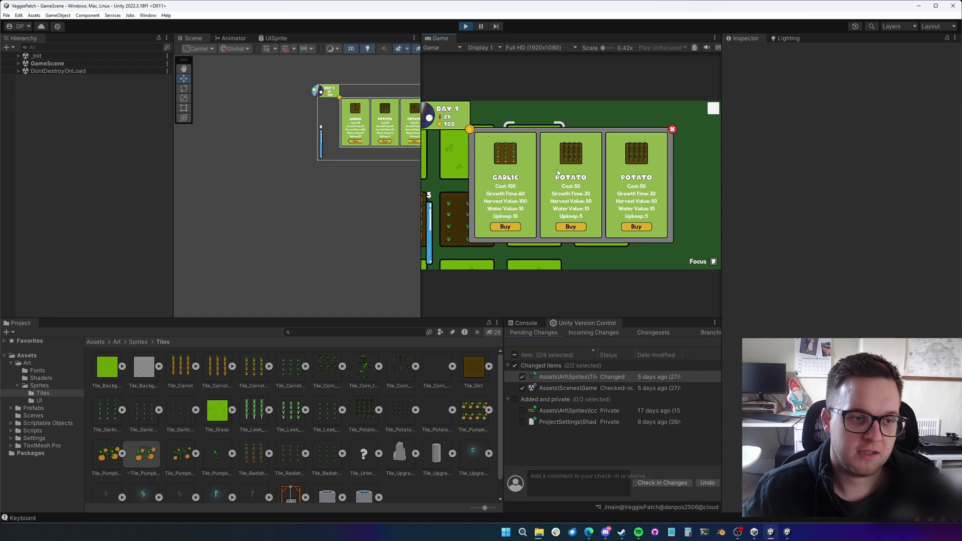
click(572, 226)
click(524, 175)
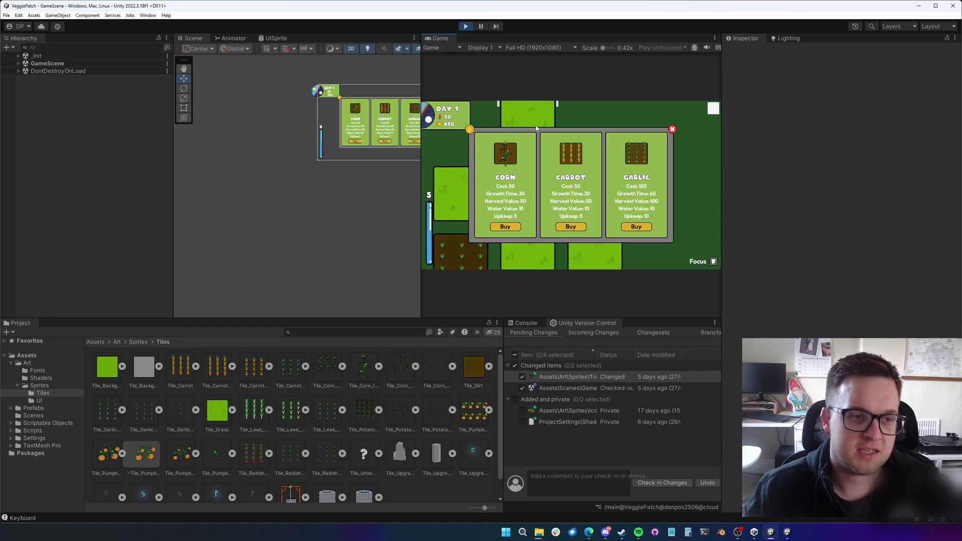
click(505, 227)
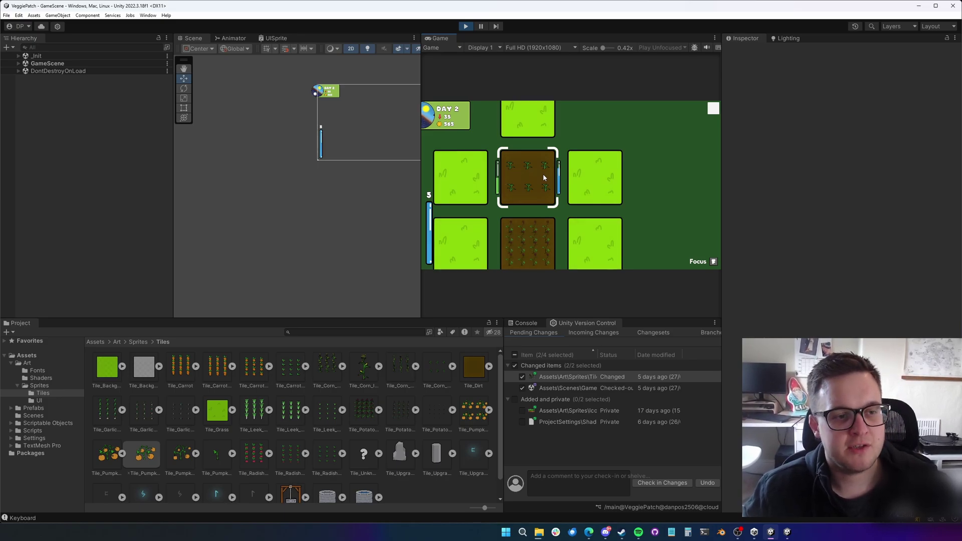
scroll(544, 177, down, 2)
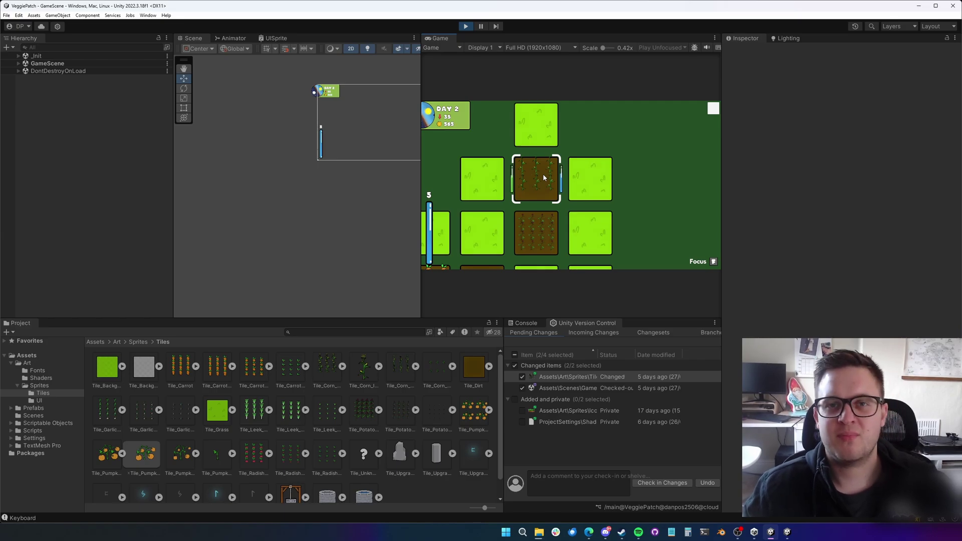
scroll(546, 178, down, 2)
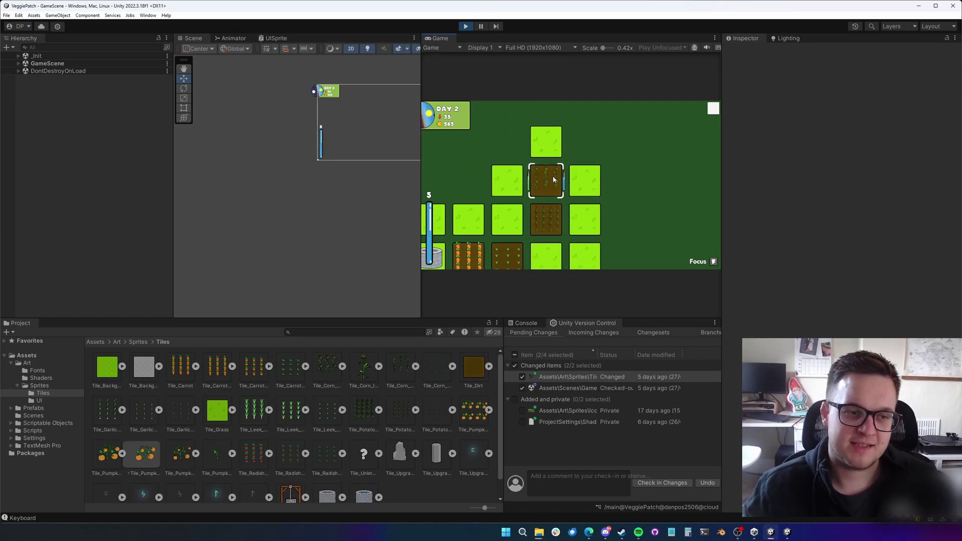
scroll(553, 179, down, 1)
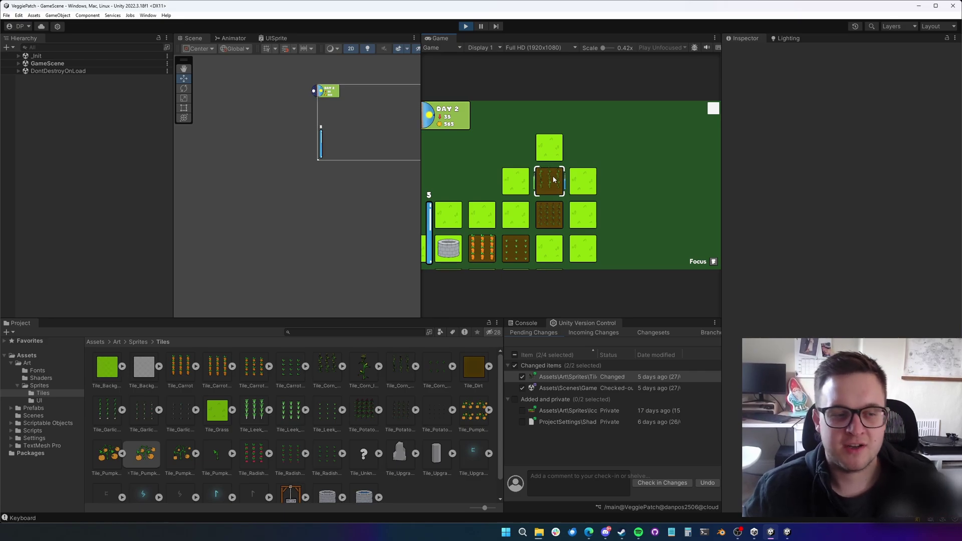
Examine the carrot tile beside the well and the neighbouring crop tiles up close, including their growth and water bars.
scroll(553, 179, up, 4)
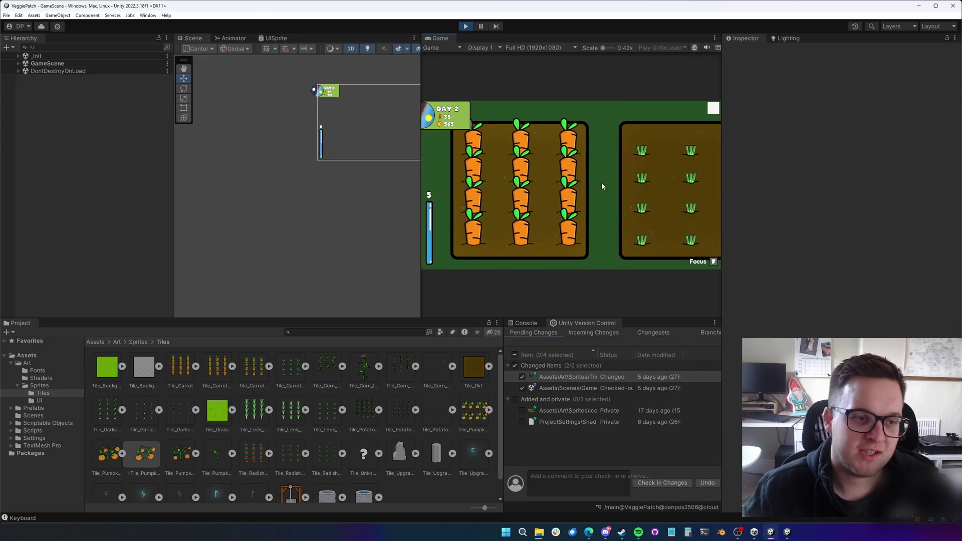
key(Left)
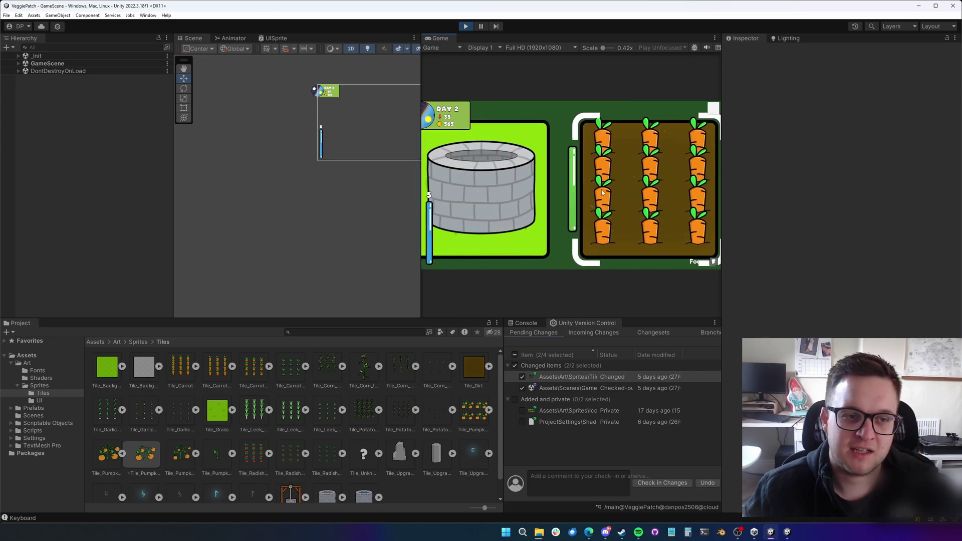
key(Right)
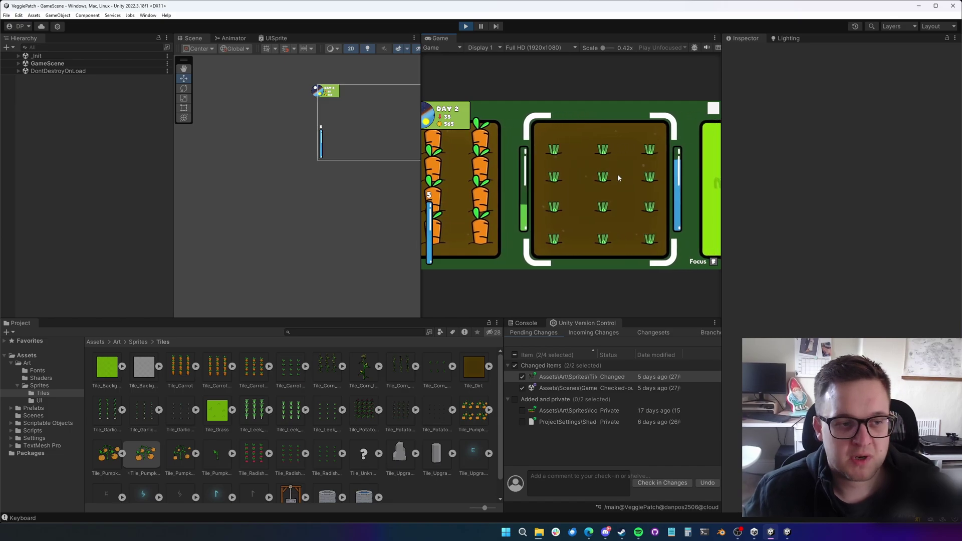
key(Left)
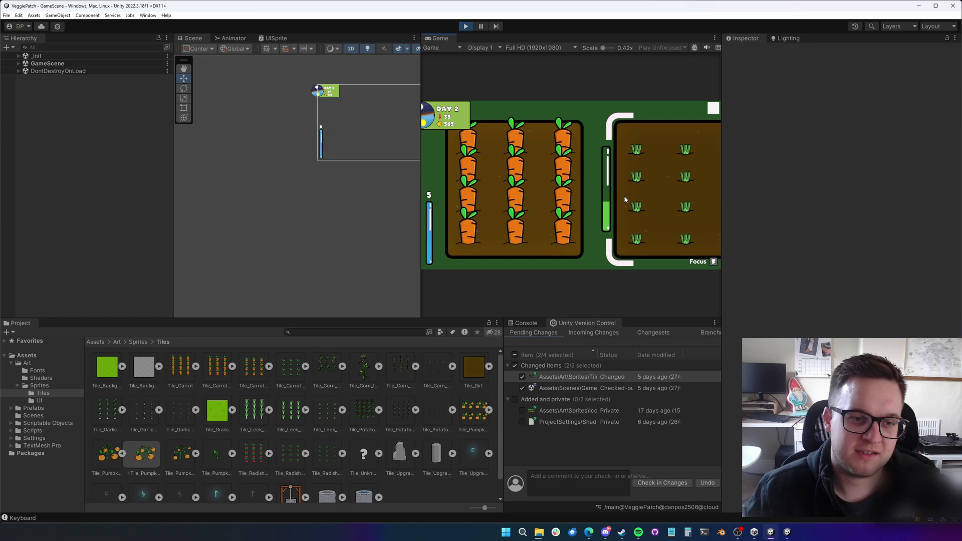
scroll(623, 196, down, 3)
scroll(598, 188, up, 3)
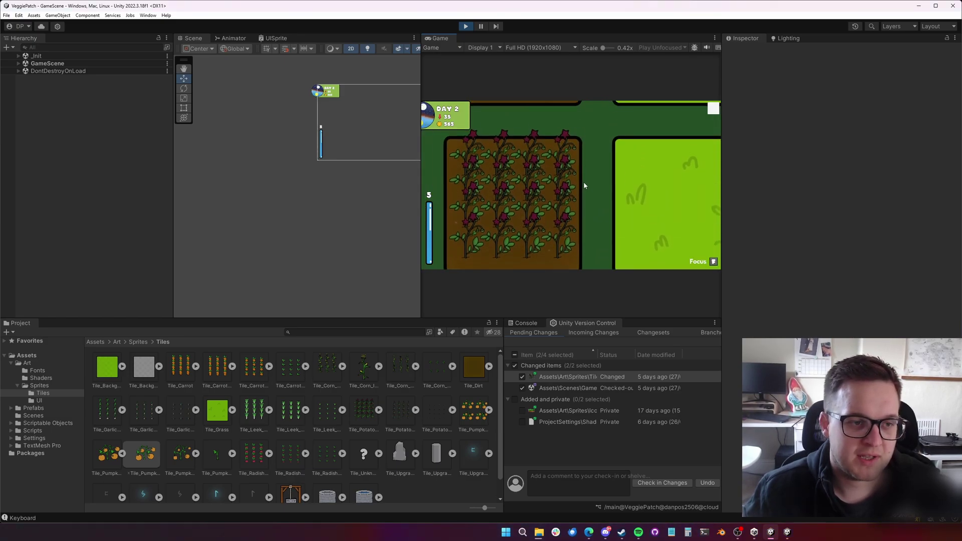
Harvest the grown Potato crop and check the Corn tile above it.
click(511, 197)
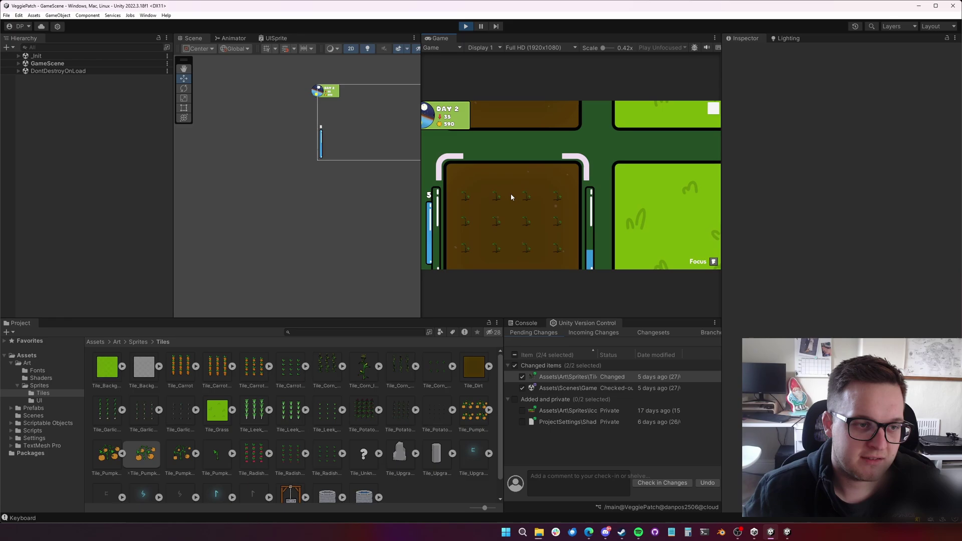
click(570, 233)
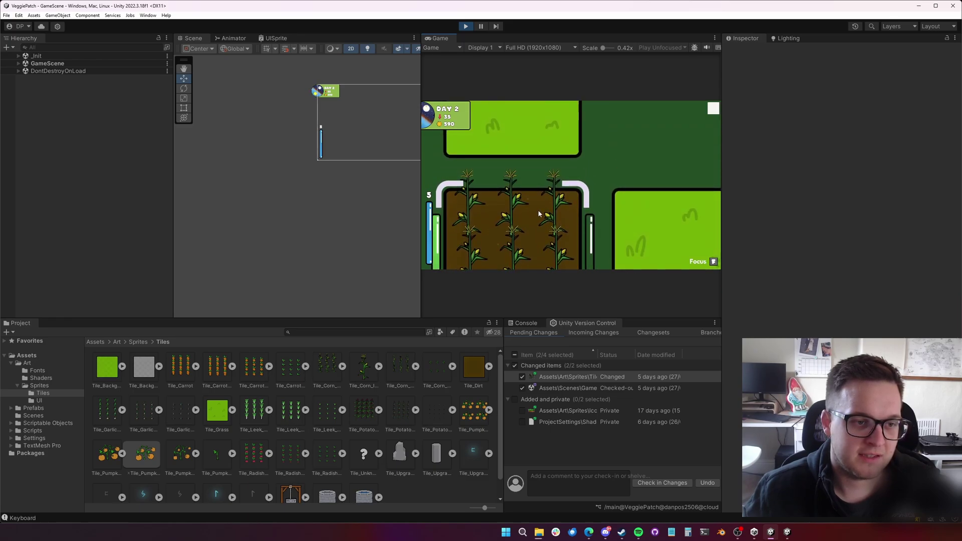
click(543, 209)
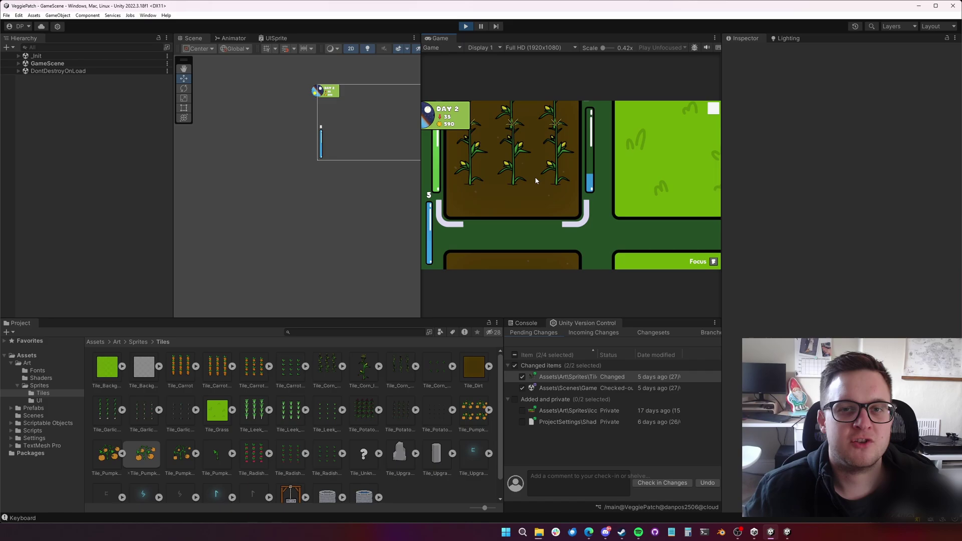
Buy a Well for the grass tile beside the Corn tile and a Corn crop for the tile next to the new well.
scroll(532, 173, down, 2)
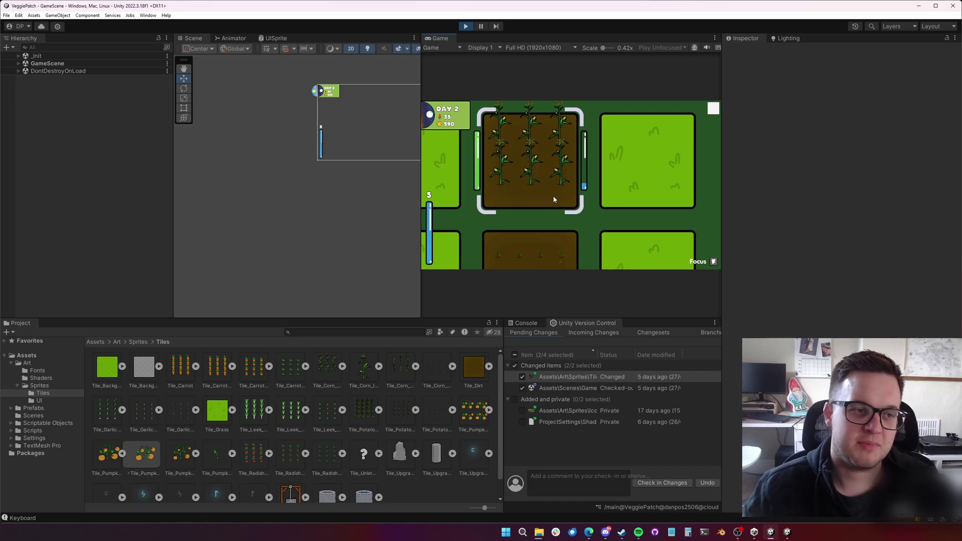
scroll(554, 200, down, 2)
scroll(555, 201, down, 3)
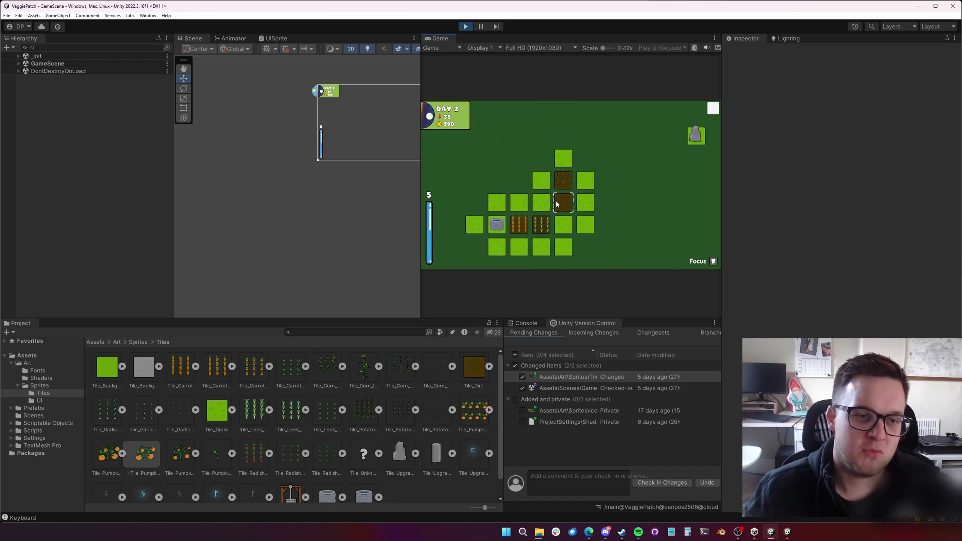
middle_drag(617, 189, 562, 197)
click(529, 196)
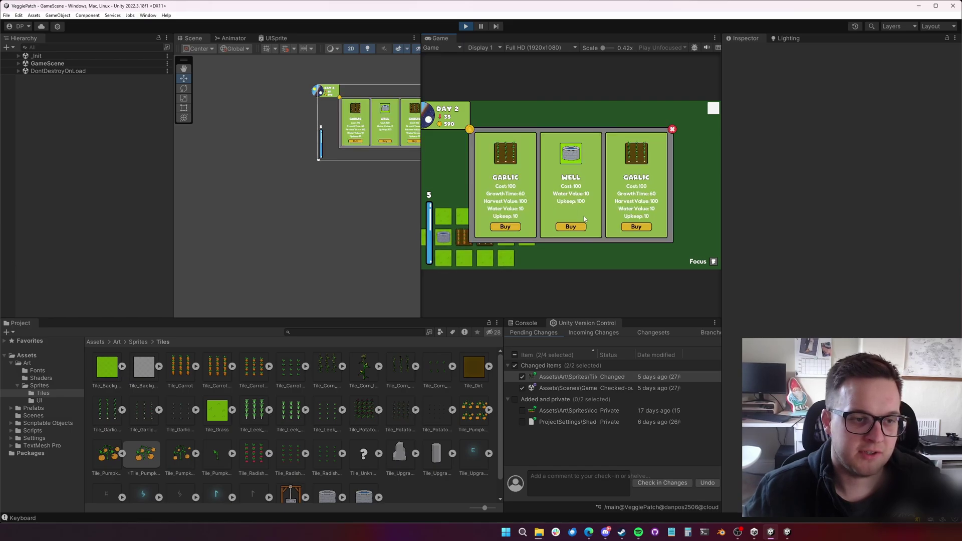
click(583, 227)
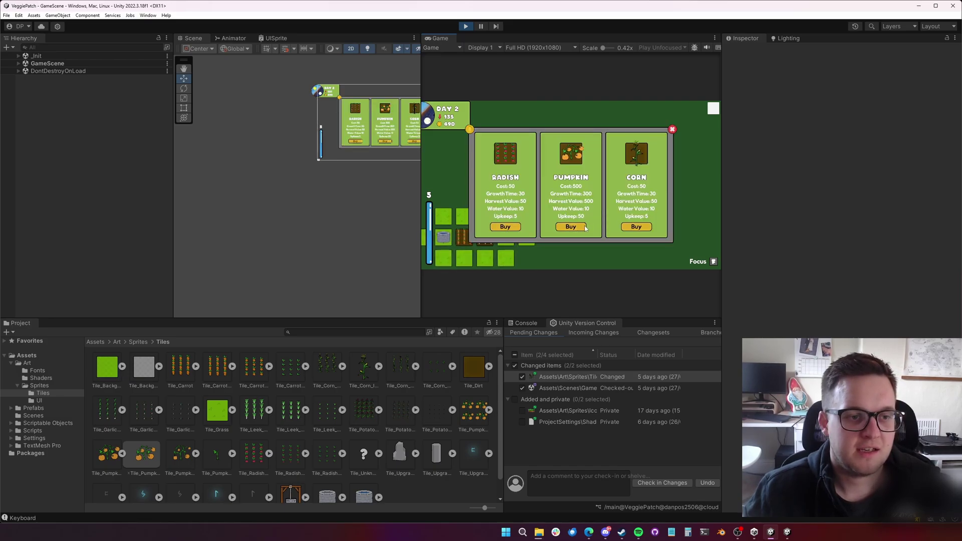
click(635, 228)
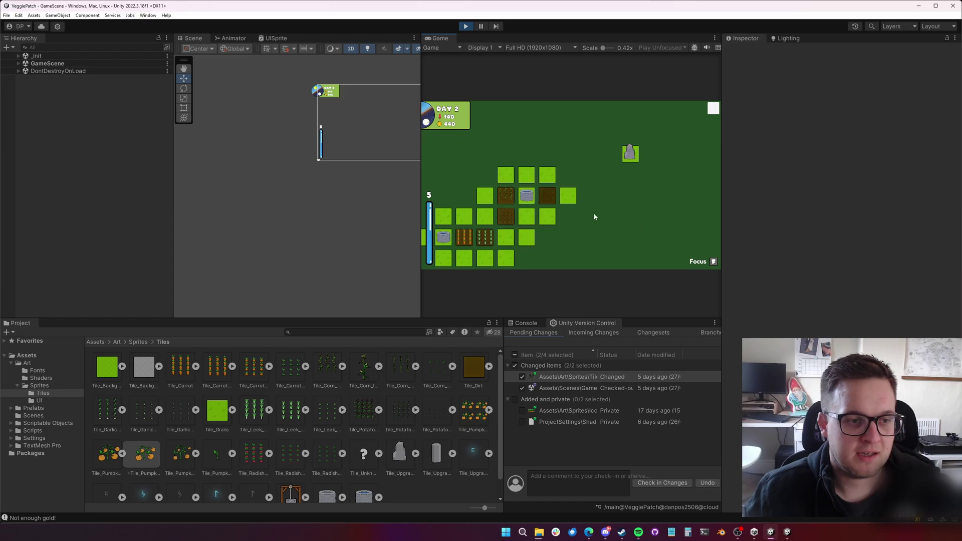
Extend the row beyond the new well by buying crops for the next three grass tiles.
click(633, 226)
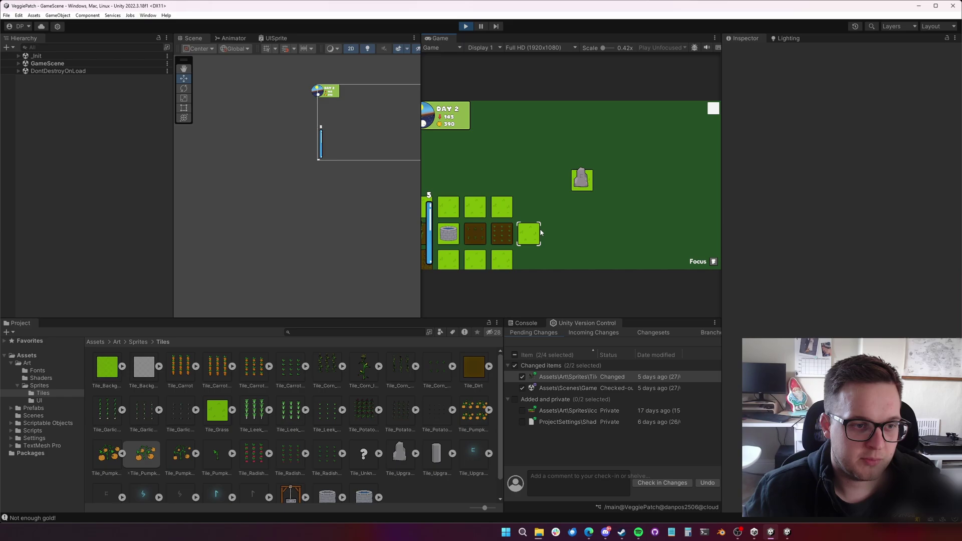
click(540, 233)
click(634, 227)
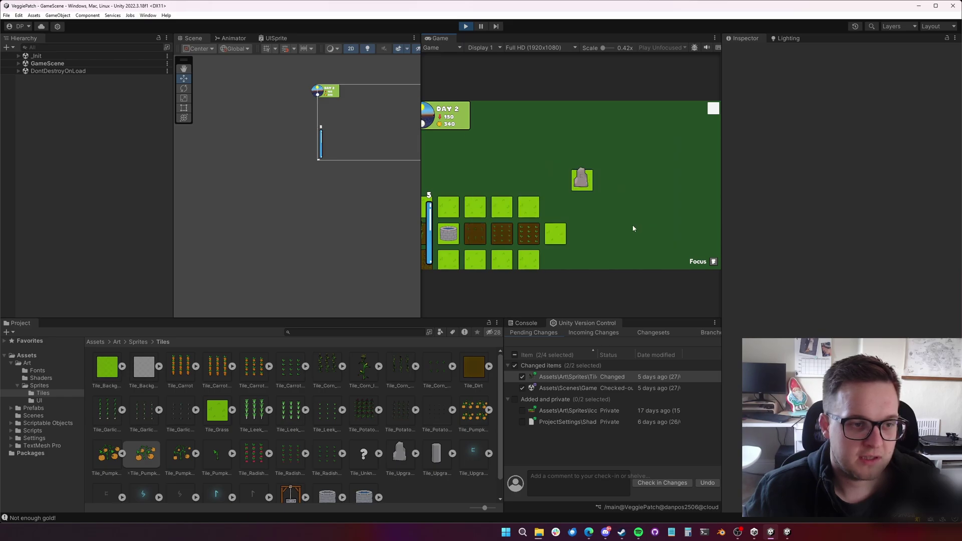
click(560, 236)
click(571, 226)
Buy a Potato crop for the tile above the row's end and a Radish crop above it, beside the stone monument.
click(553, 206)
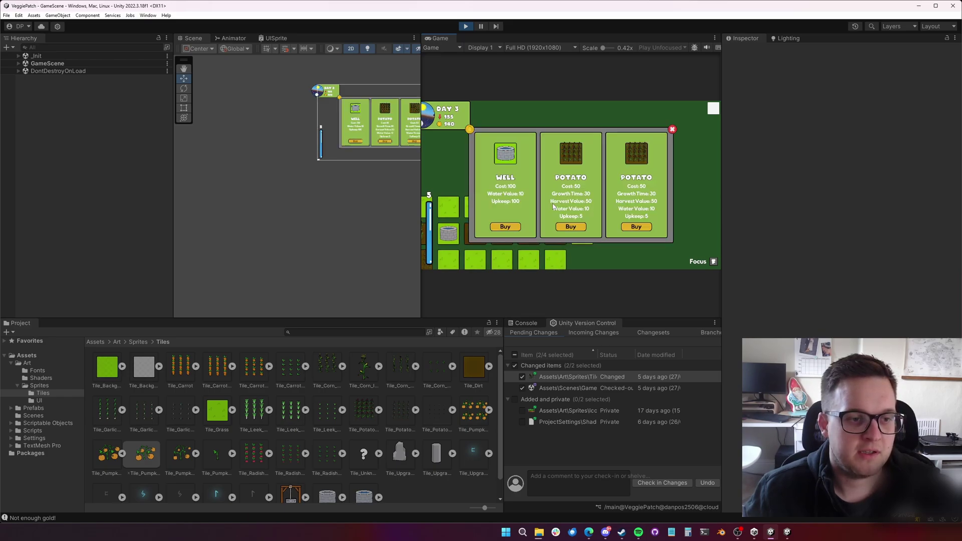
click(574, 227)
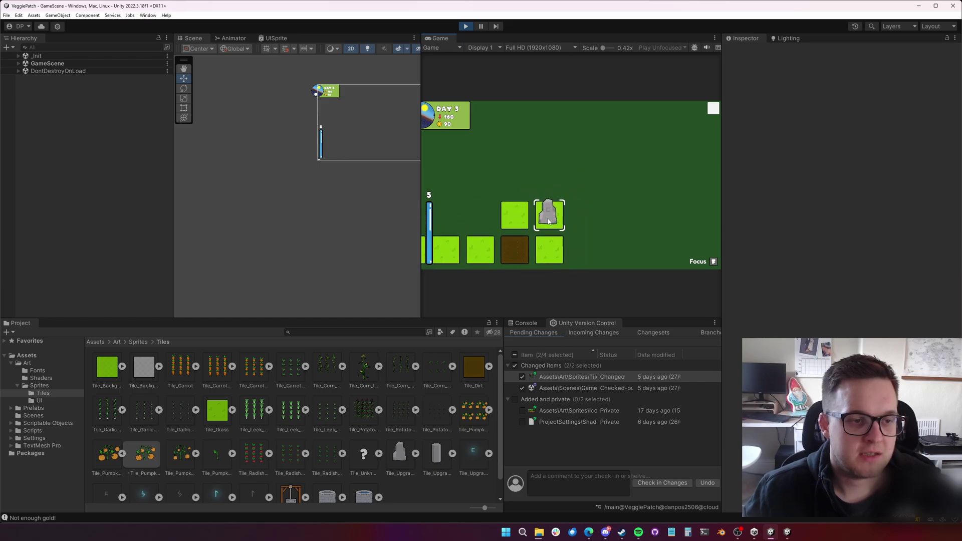
click(579, 198)
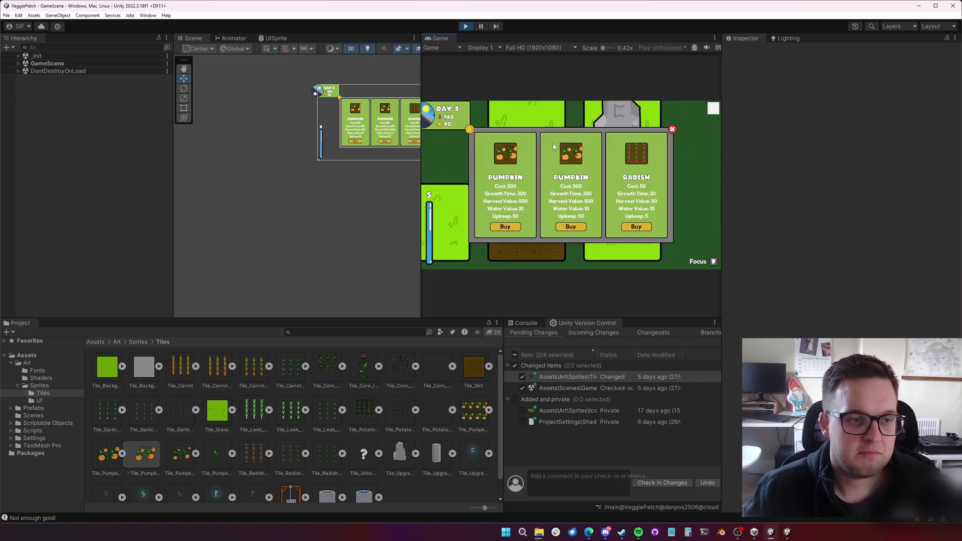
click(636, 227)
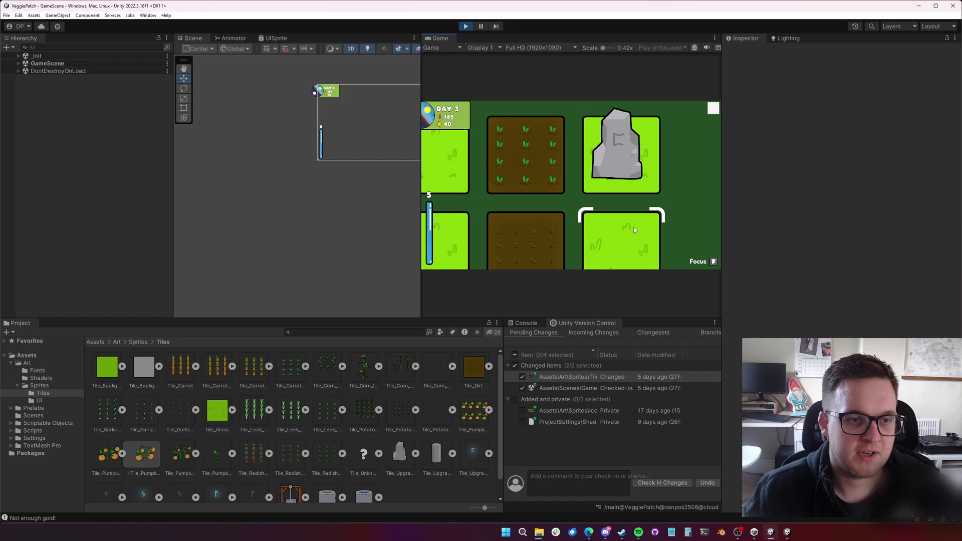
Try to choose the stone monument's Fortune's Favour that reduces tile cost by 10%, and close the selection.
click(627, 193)
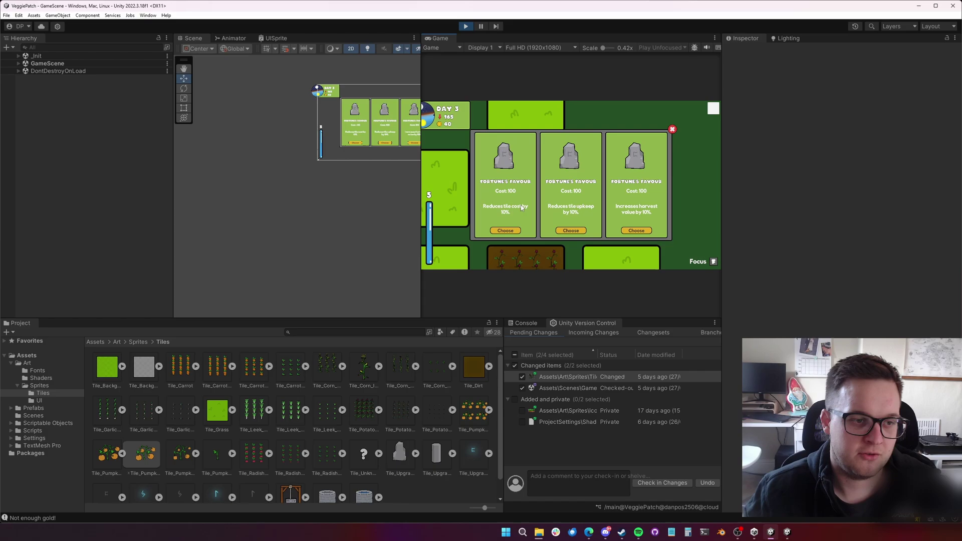
click(512, 233)
click(512, 234)
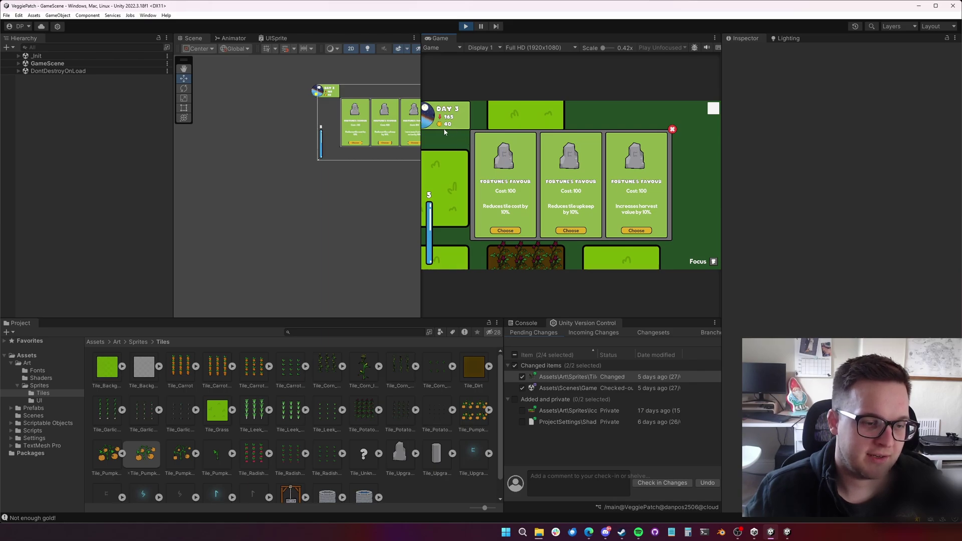
click(672, 130)
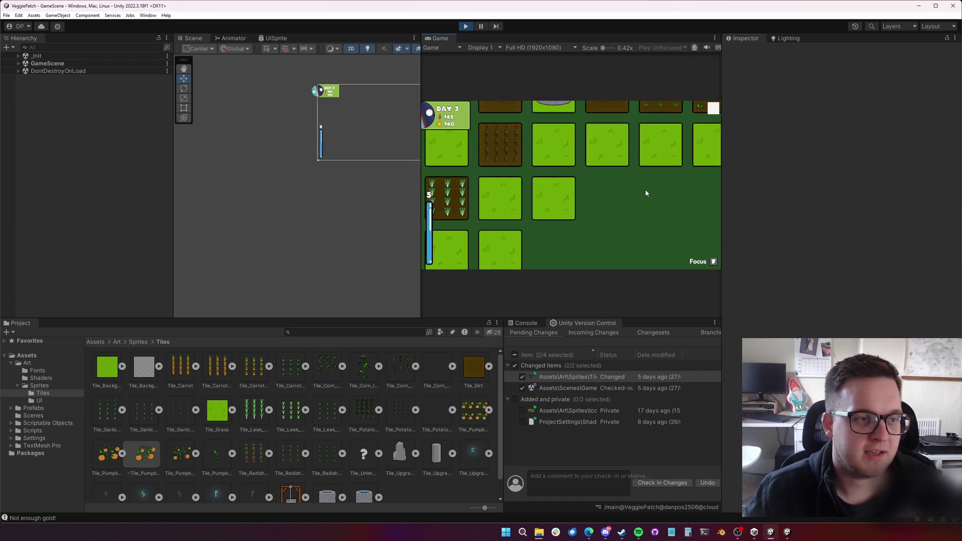
Activate the stone monument's Fortune's Favour for a 10% lower tile cost, view the monument, and end play mode.
click(623, 200)
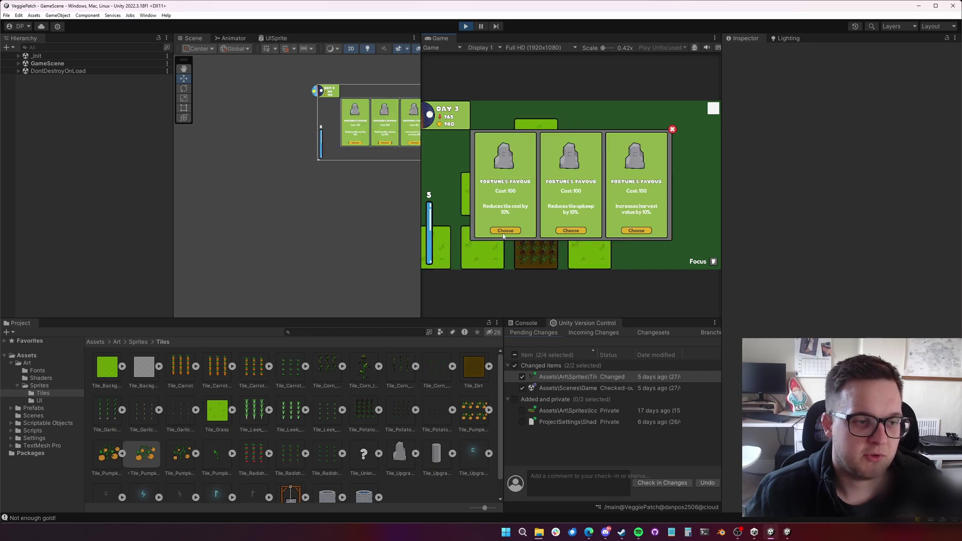
click(532, 229)
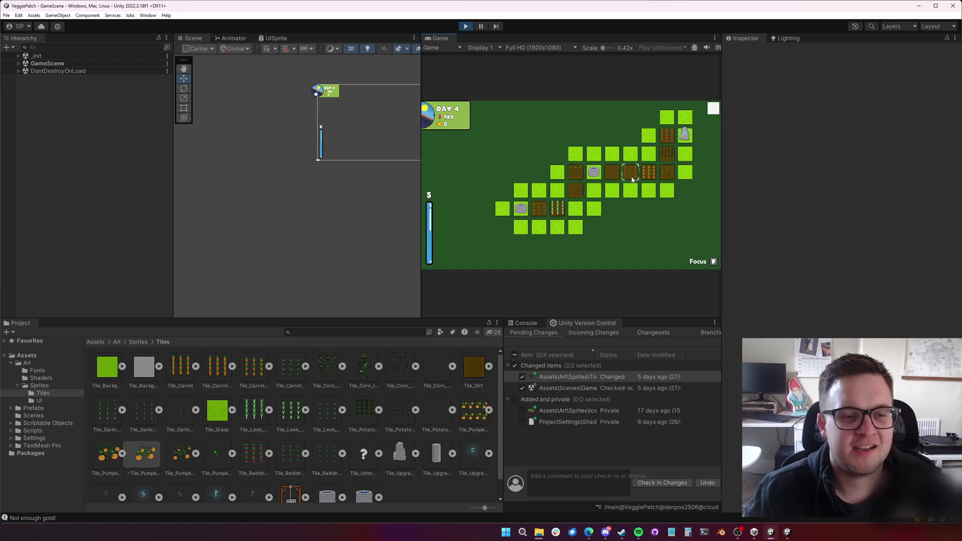
scroll(648, 174, up, 5)
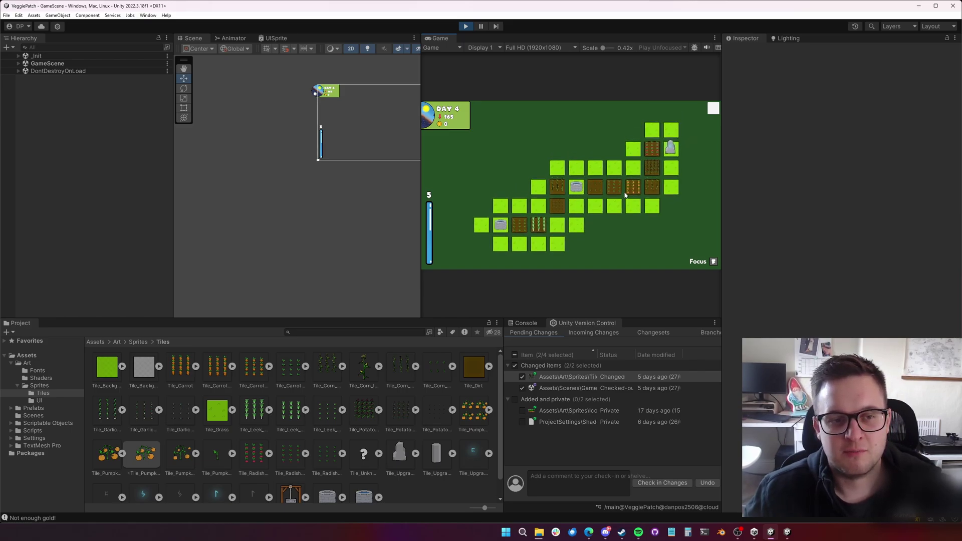
scroll(605, 224, up, 2)
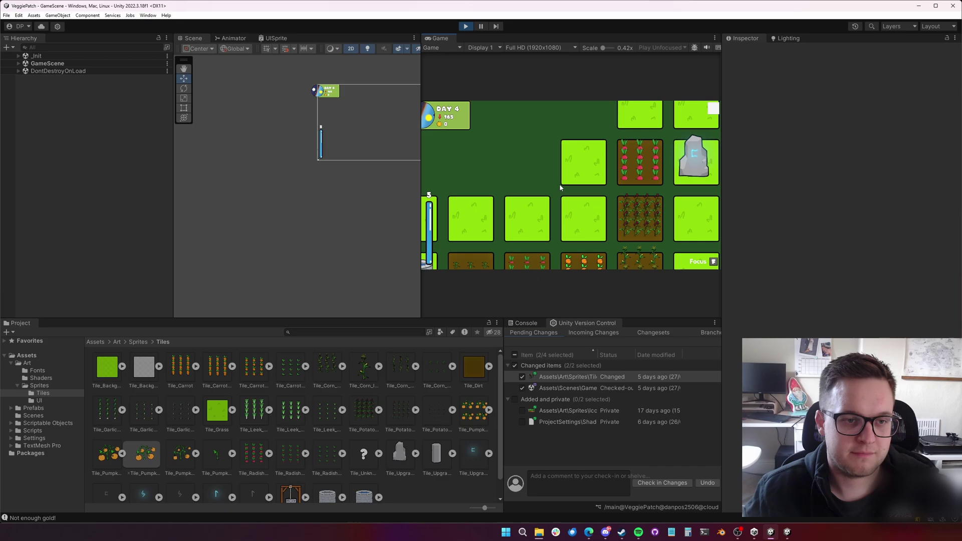
click(466, 26)
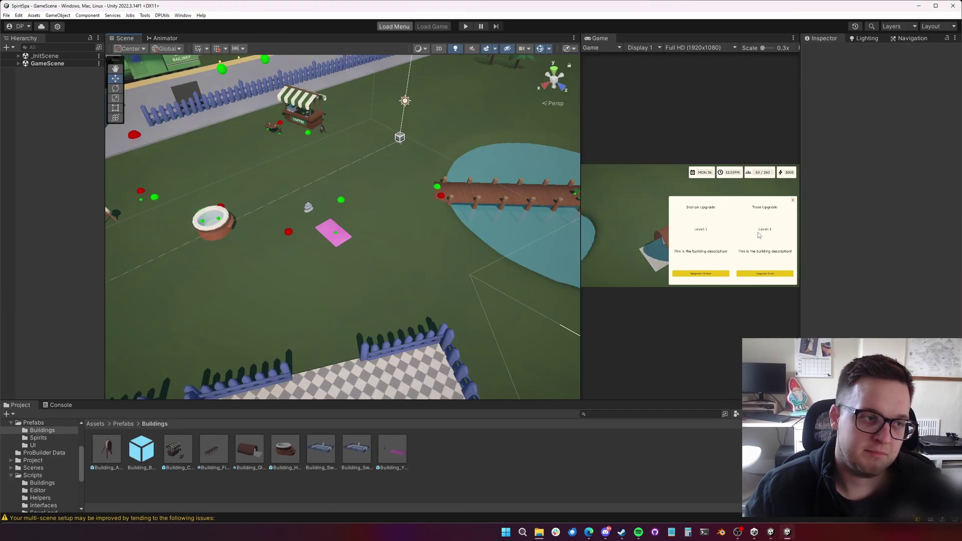
In the SpiritSpa project's Unity window, select the Building_SwimmingPool prefab in the Buildings folder to view its properties.
mouse_move(518, 255)
right_down()
mouse_move(430, 236)
mouse_move(511, 254)
right_up()
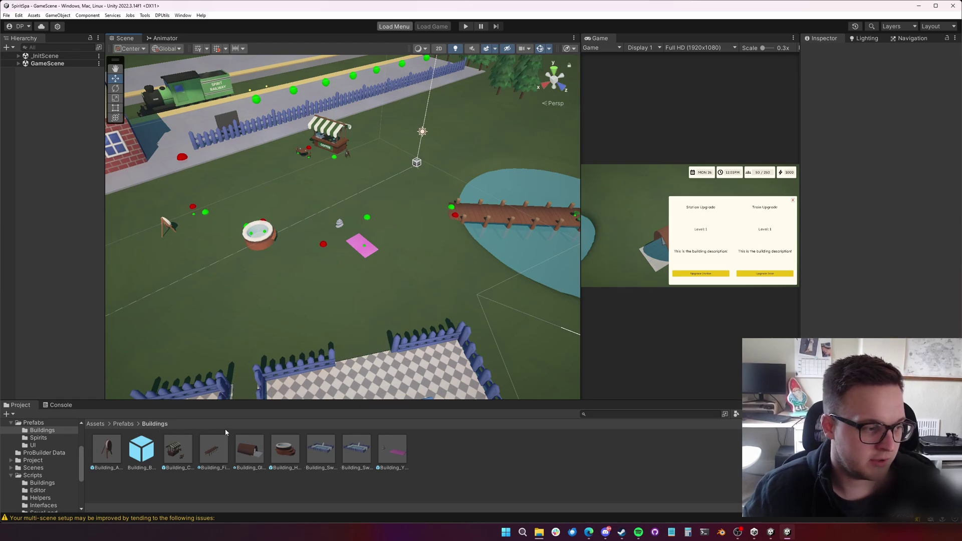
click(320, 451)
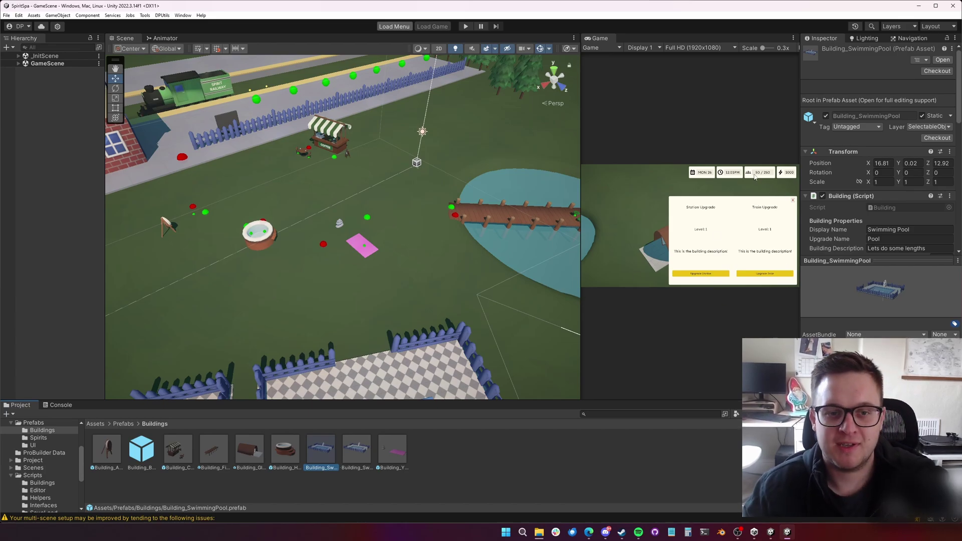
Compare the VeggiePatch and SpiritSpa projects by switching between their Unity windows, ending on VeggiePatch.
click(772, 533)
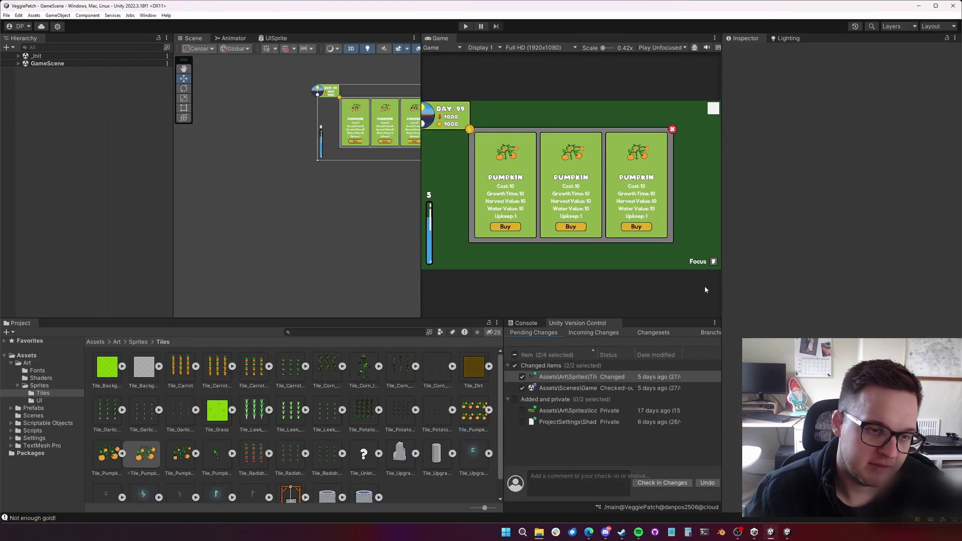
click(787, 532)
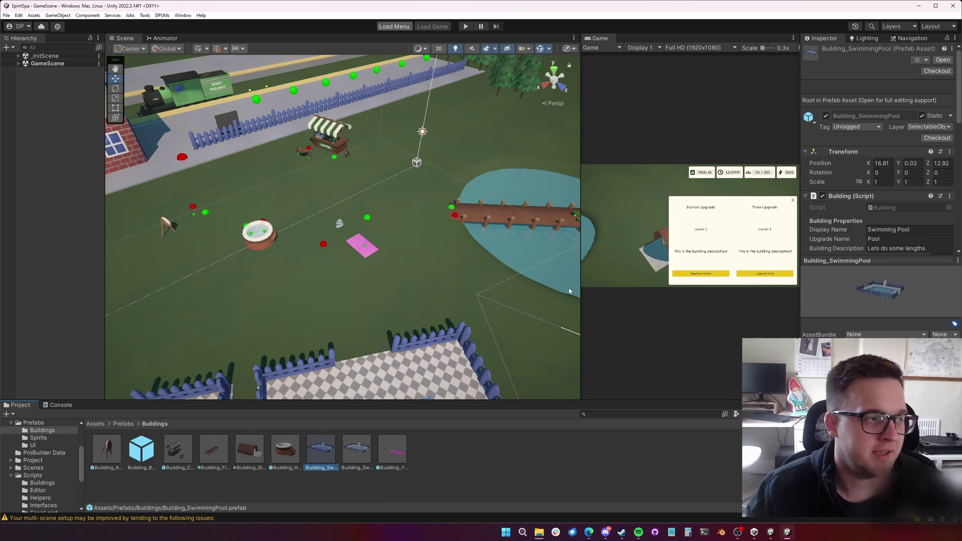
click(771, 533)
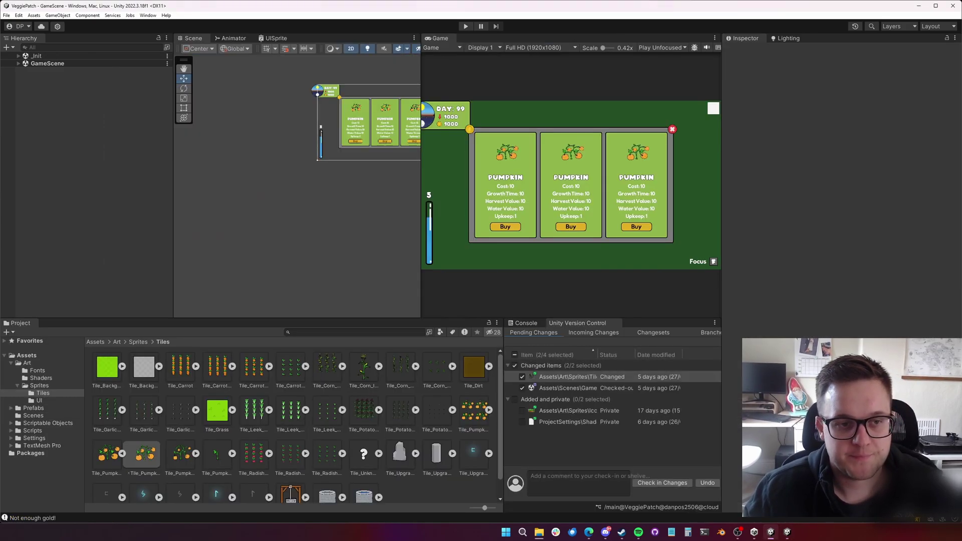